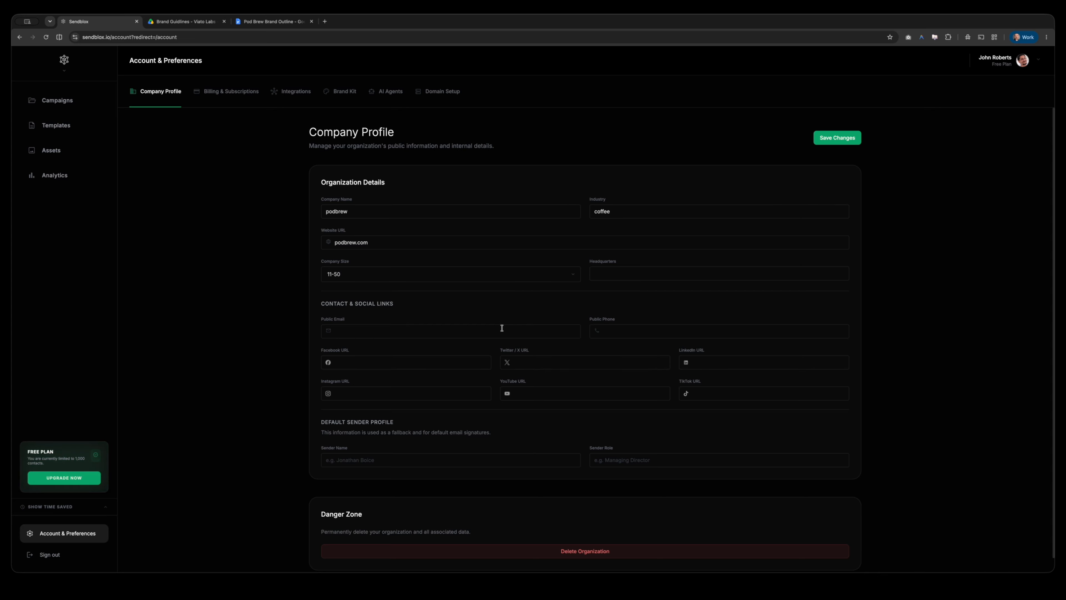
# Look over the billing and integrations settings and open the Brand Kit settings.
pyautogui.click(246, 96)
pyautogui.click(299, 103)
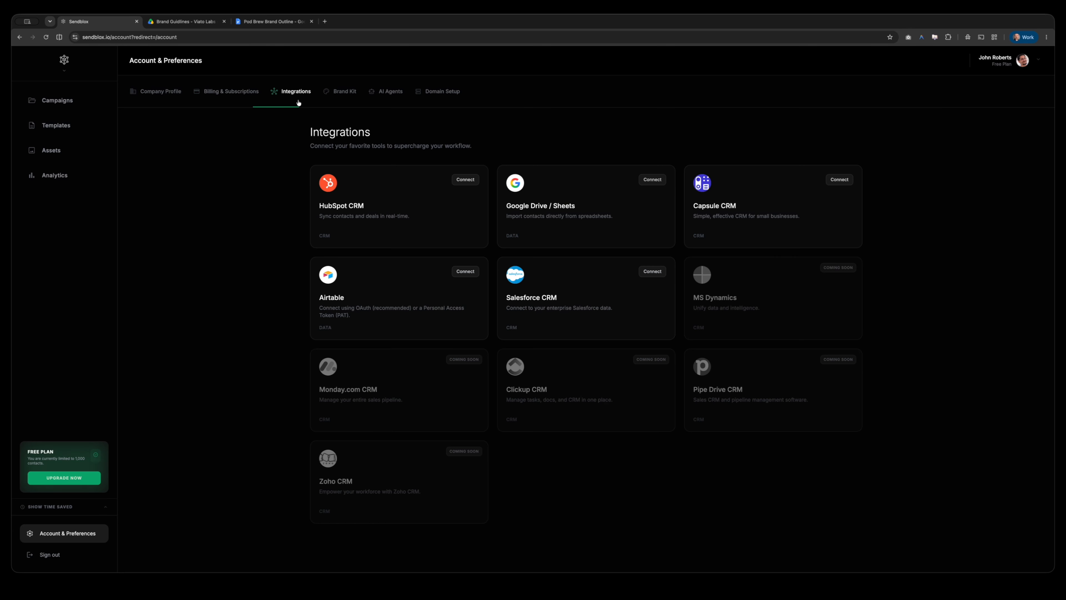
pyautogui.click(351, 101)
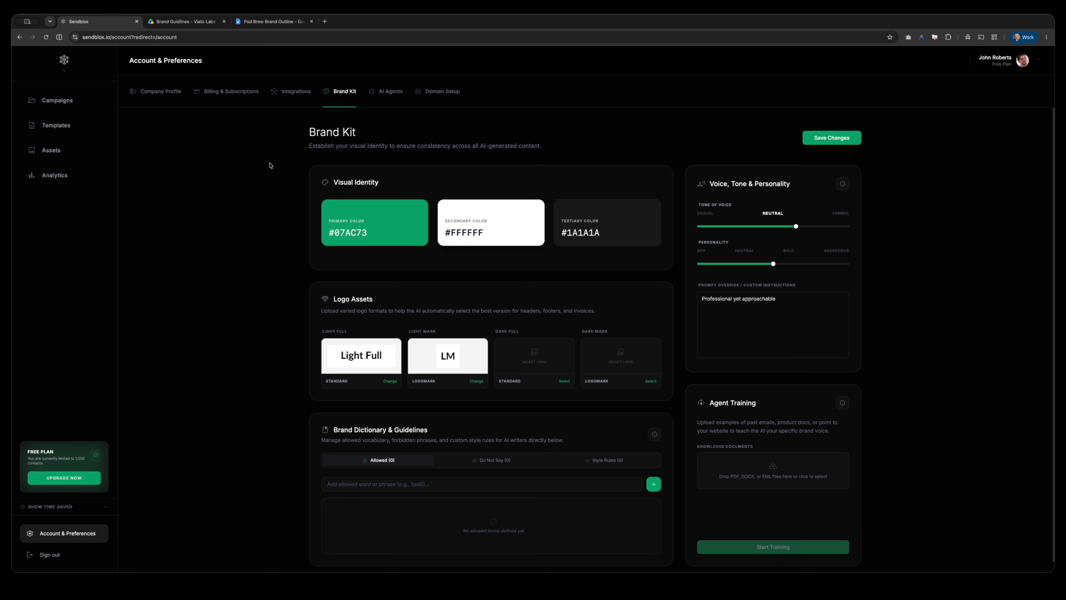
# Switch to Google Drive and view the three Pod Brew brand guideline images, ending on the Brand Kit reference.
pyautogui.click(189, 24)
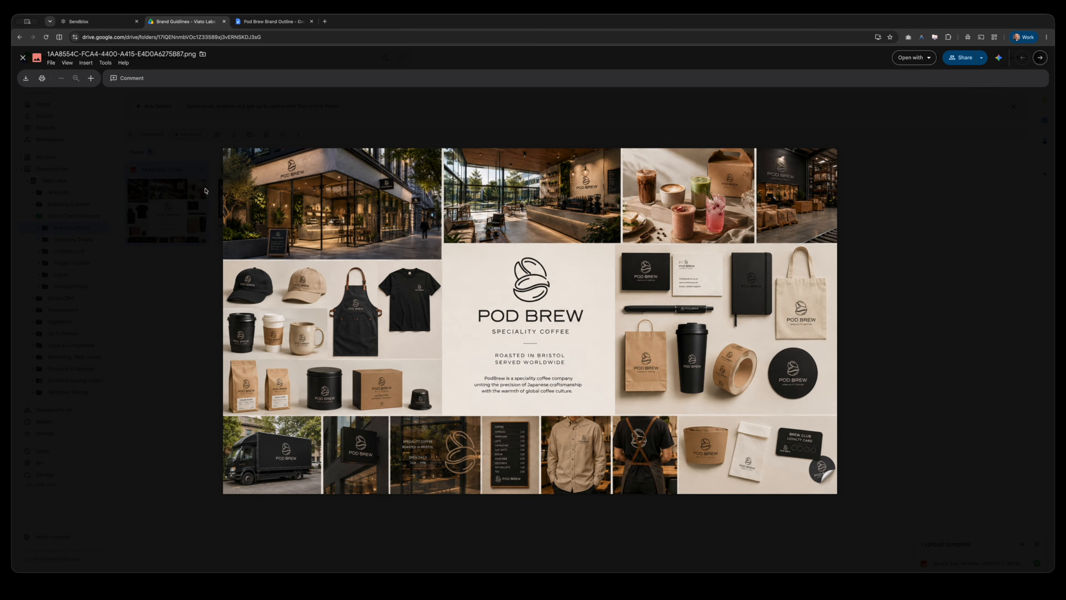
pyautogui.press('Right')
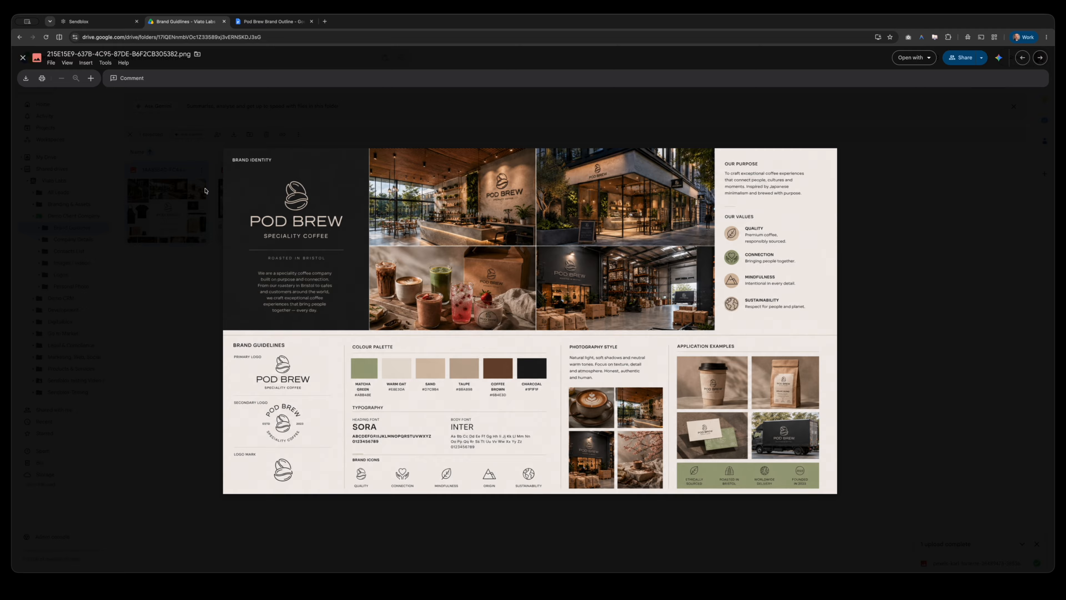
pyautogui.press('Right')
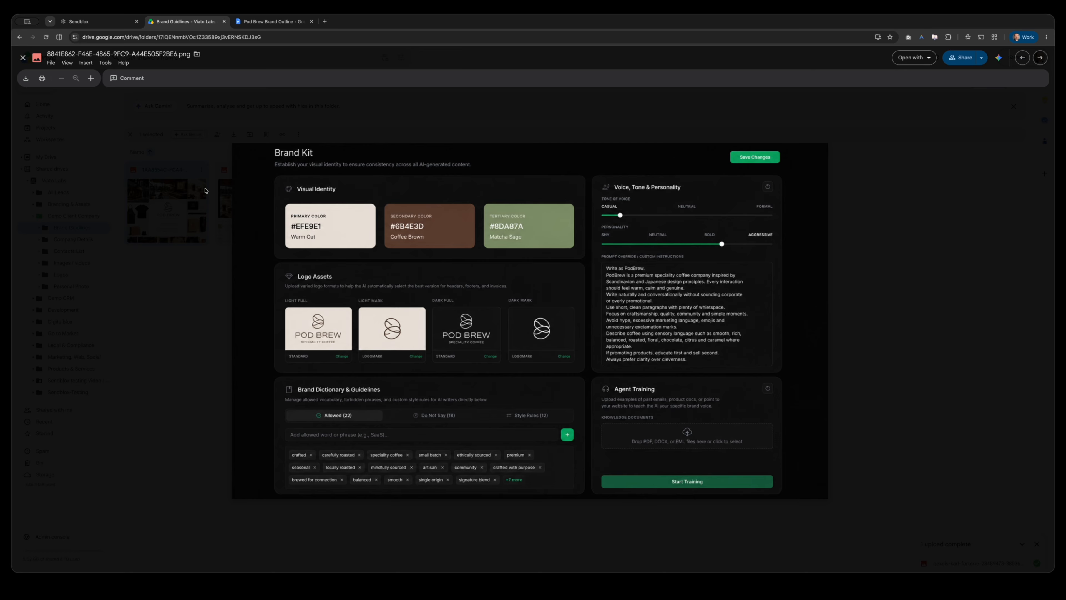
# Copy the Warm Oat hex code from the Pod Brew Brand Outline document and open the primary color for editing in Sendblox.
pyautogui.click(271, 22)
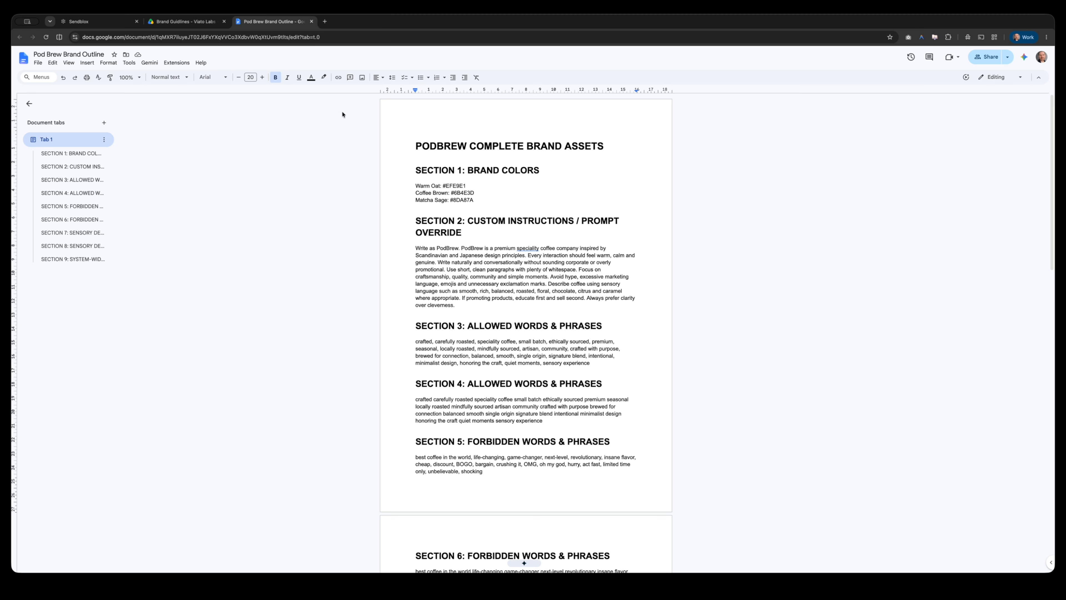
pyautogui.moveTo(442, 184); pyautogui.dragTo(468, 185)
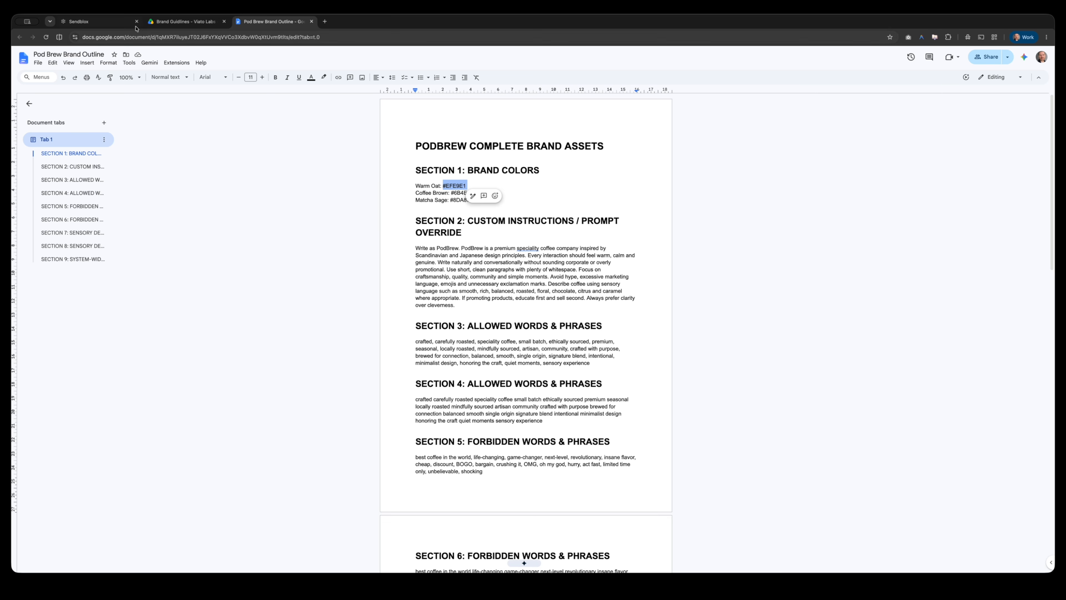
pyautogui.click(101, 23)
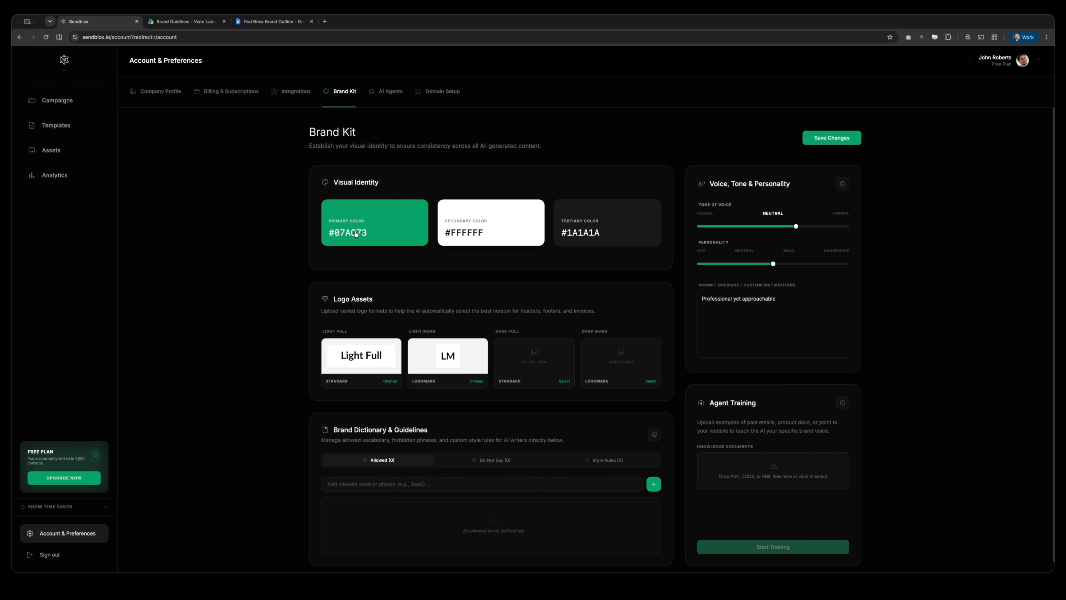
pyautogui.click(381, 241)
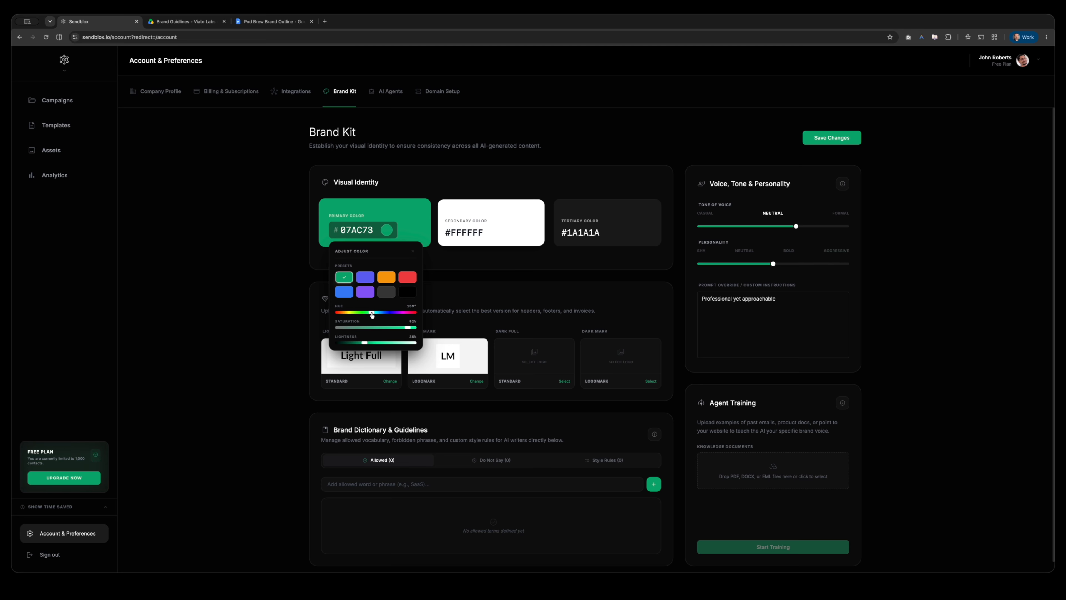
# Try adjusted hue and lightness values and the red, dark grey and purple presets for the primary color.
pyautogui.moveTo(373, 313); pyautogui.dragTo(385, 344)
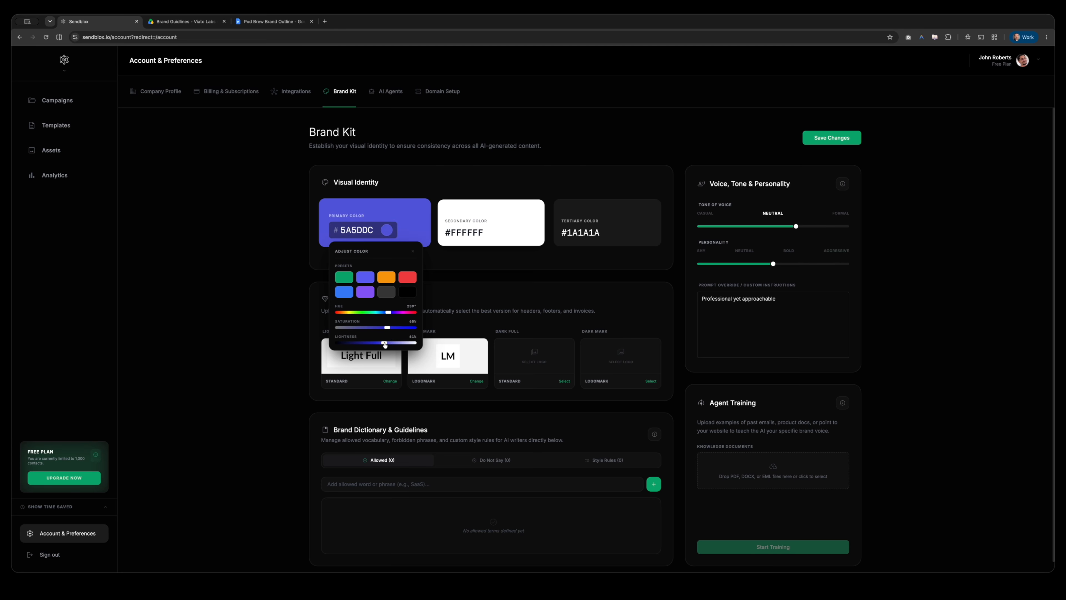
pyautogui.click(407, 277)
pyautogui.click(386, 292)
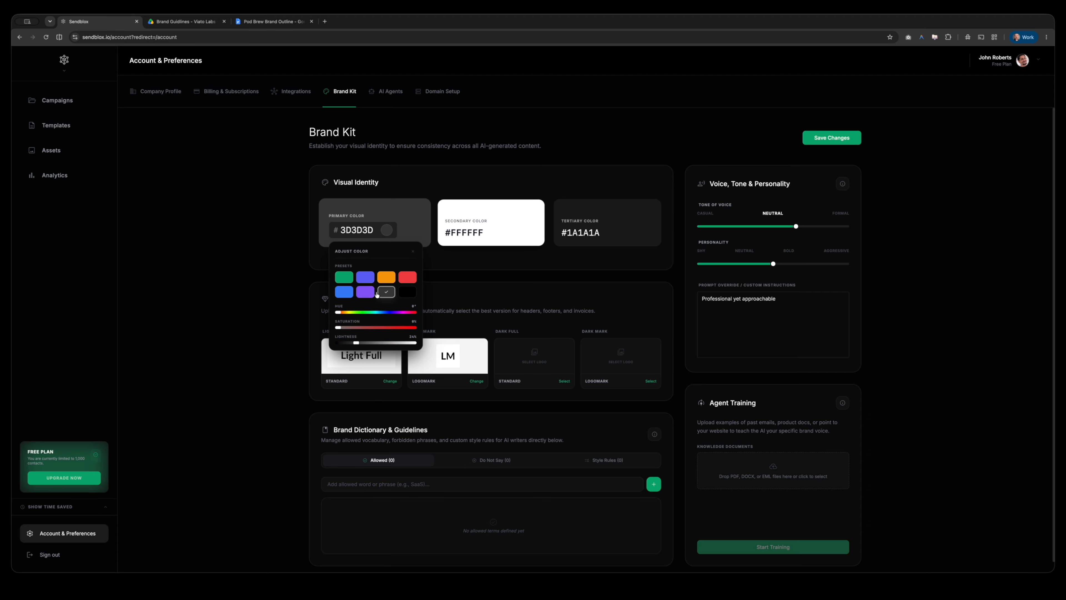
pyautogui.click(360, 293)
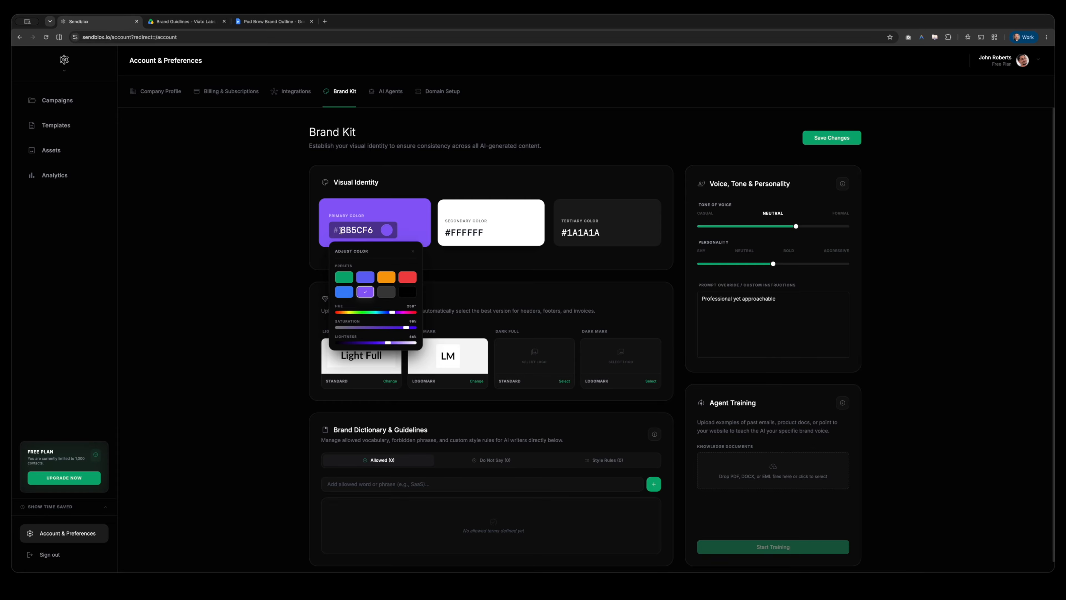
# Set the primary color to #EFE9E.
pyautogui.doubleClick(355, 230)
pyautogui.write('EFE9E')
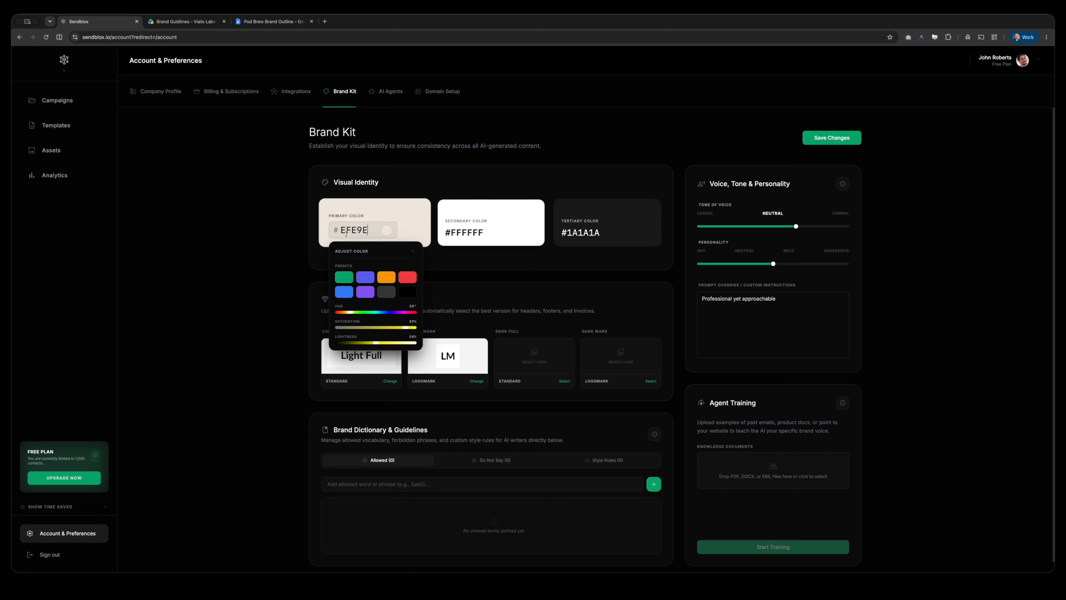
pyautogui.click(312, 257)
# Copy the Coffee Brown hex code from the Google Docs brand outline and set the secondary color in Sendblox to #6B4E3D.
pyautogui.click(273, 25)
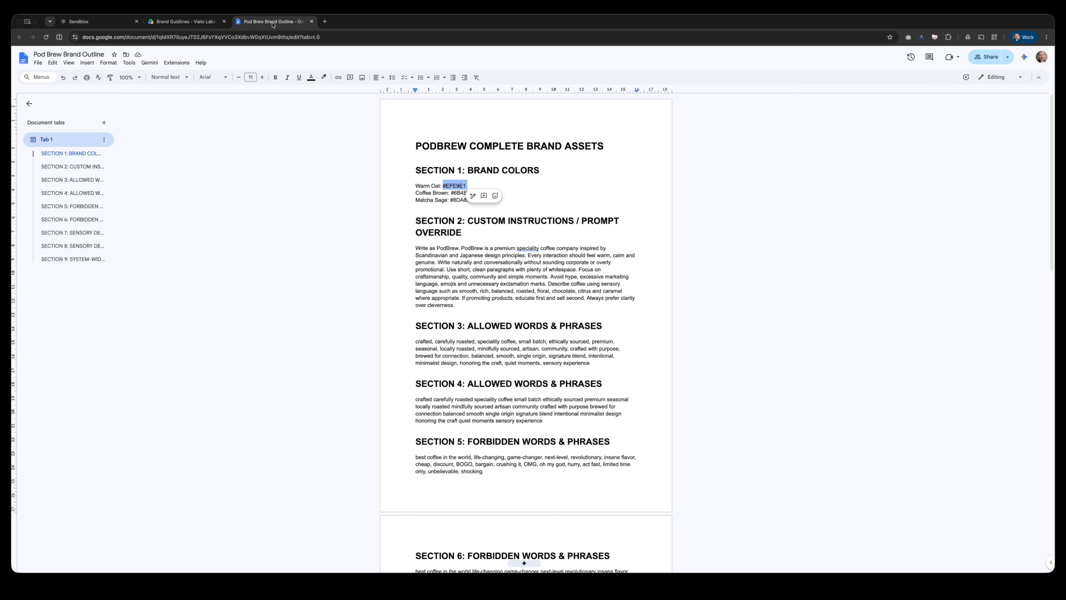
pyautogui.doubleClick(464, 192)
pyautogui.press('super+c')
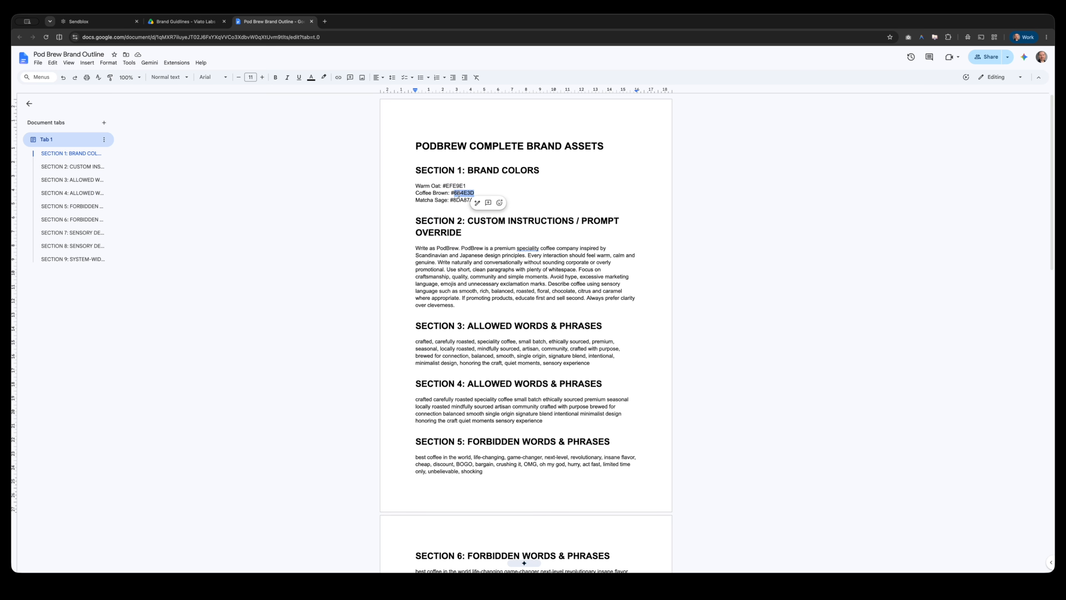
pyautogui.click(78, 21)
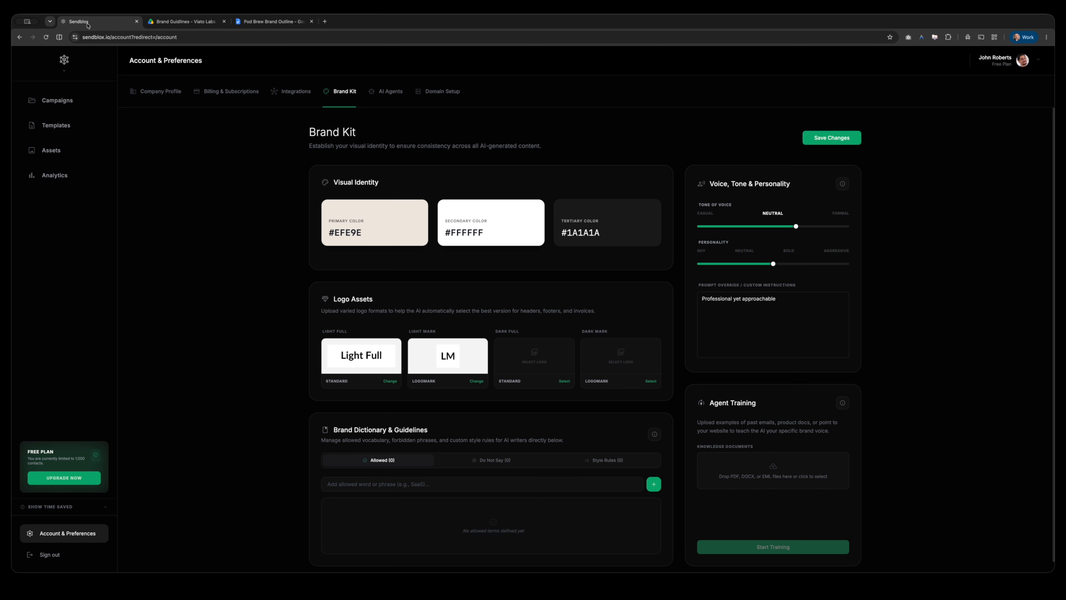
pyautogui.click(464, 234)
pyautogui.doubleClick(463, 234)
pyautogui.press('super+v')
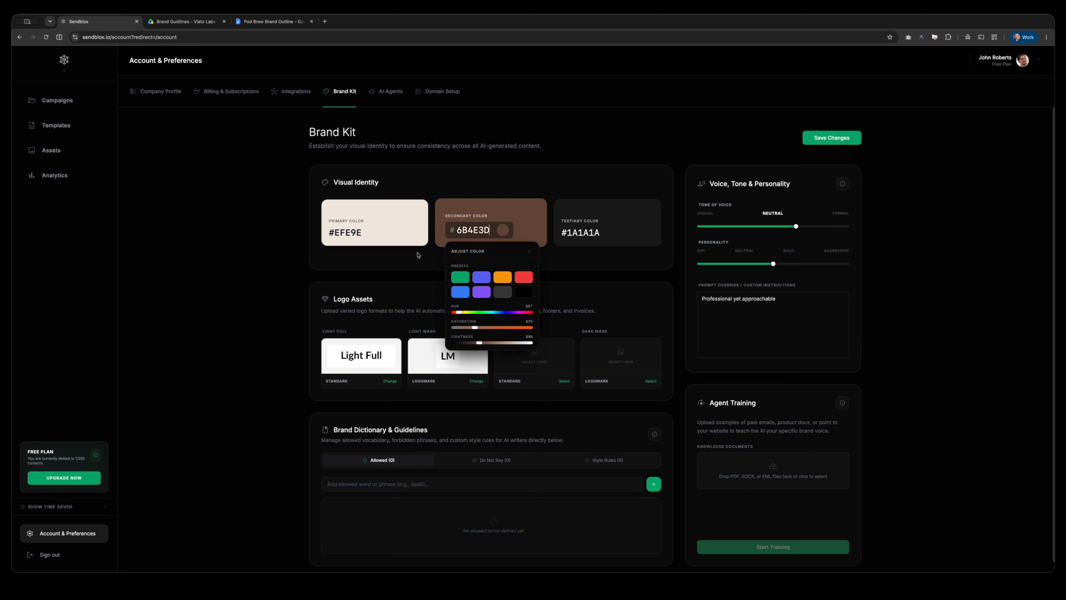
pyautogui.click(406, 263)
# Copy the Matcha Sage hex code from the Google Docs brand outline and set the tertiary color in Sendblox to #8DA87A.
pyautogui.click(270, 22)
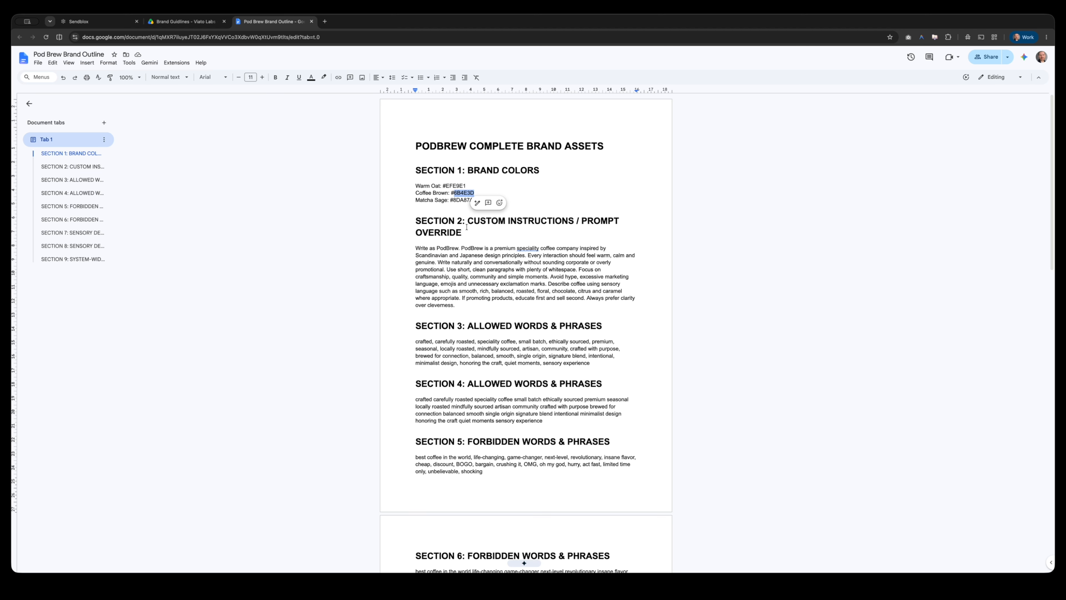
pyautogui.doubleClick(461, 200)
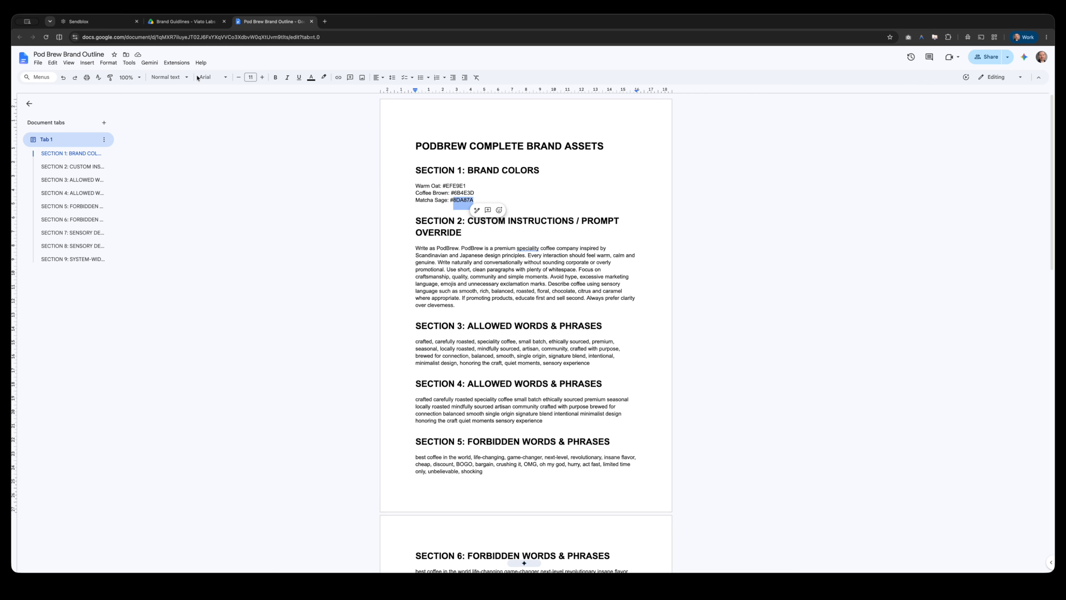
pyautogui.click(84, 22)
pyautogui.click(583, 231)
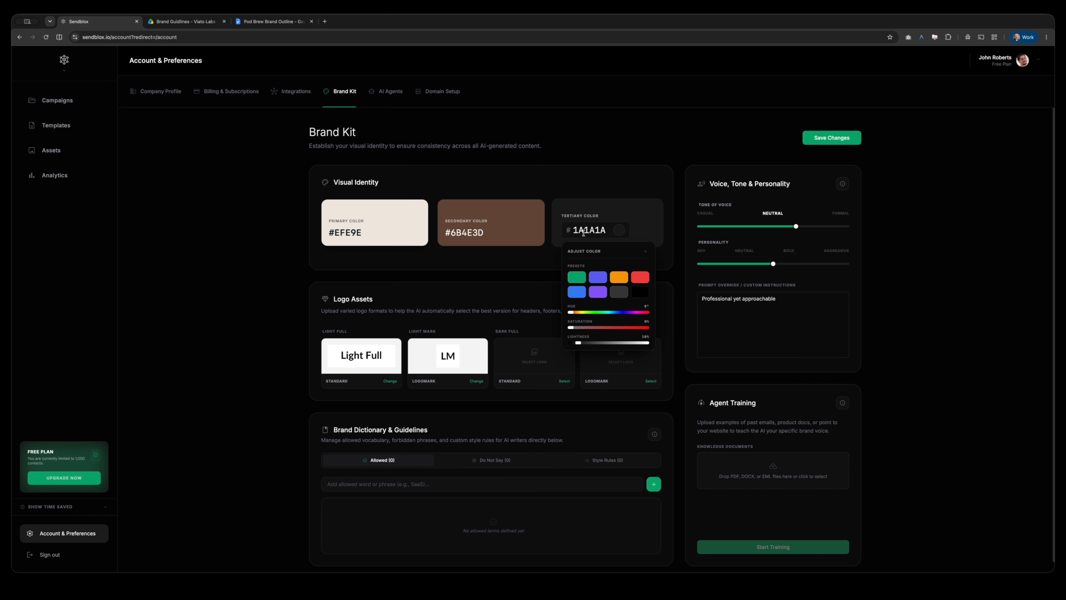
pyautogui.doubleClick(583, 231)
pyautogui.write('8DA87A')
pyautogui.click(534, 264)
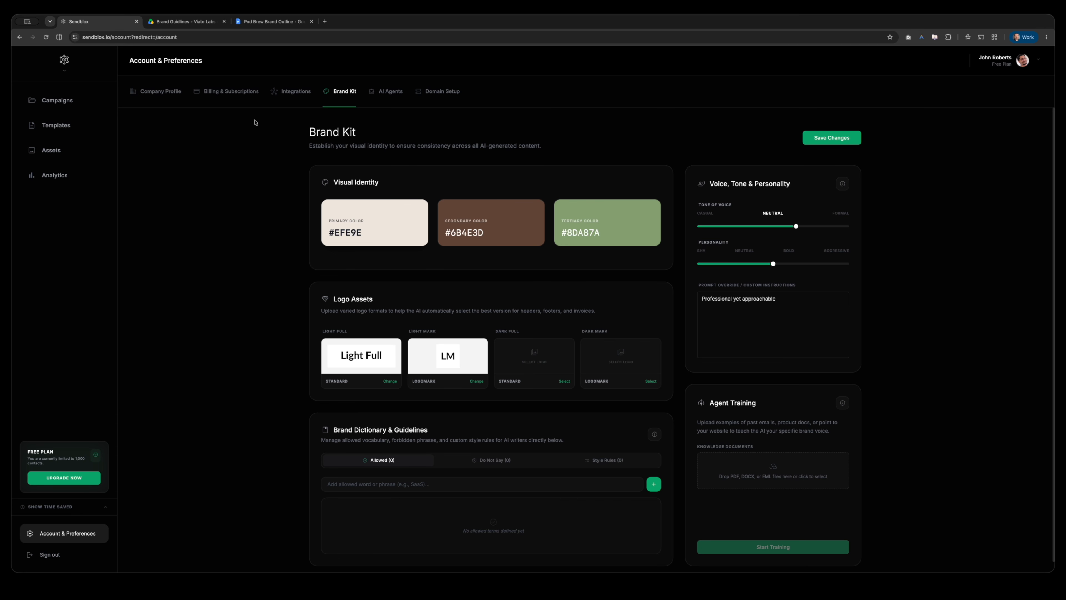
# Compare the logo variants in the Google Drive reference image with the light and dark logo slots in Sendblox.
pyautogui.click(196, 22)
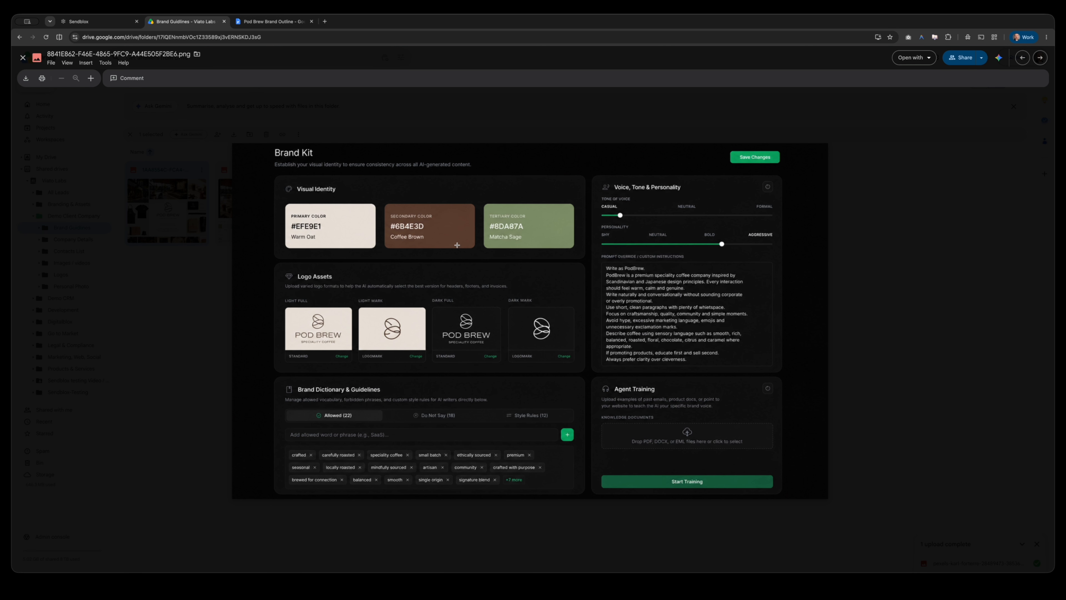
pyautogui.click(271, 22)
pyautogui.click(84, 21)
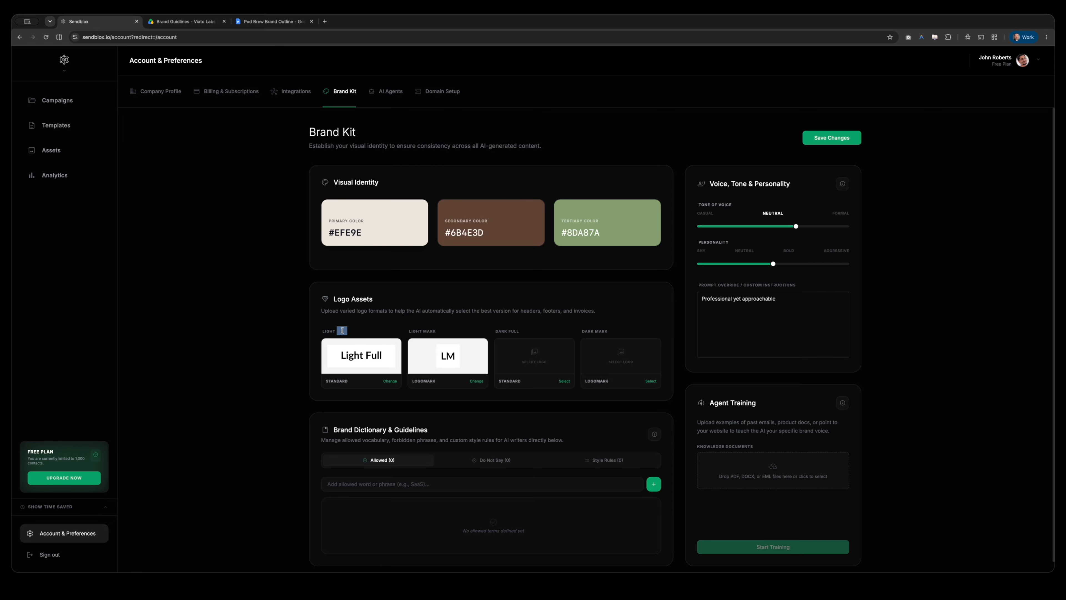
pyautogui.tripleClick(430, 331)
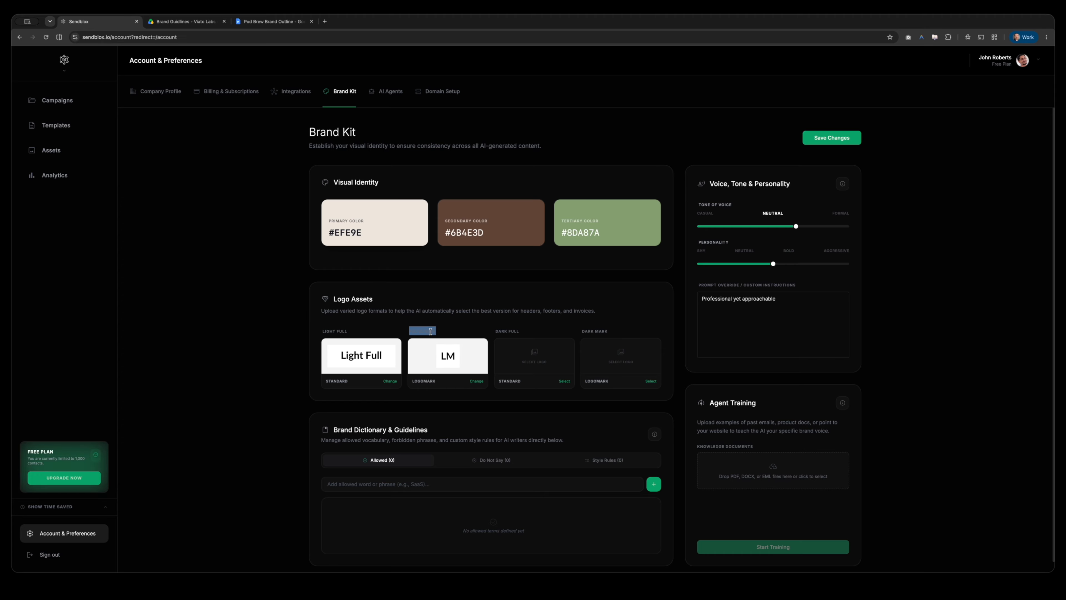
pyautogui.tripleClick(515, 331)
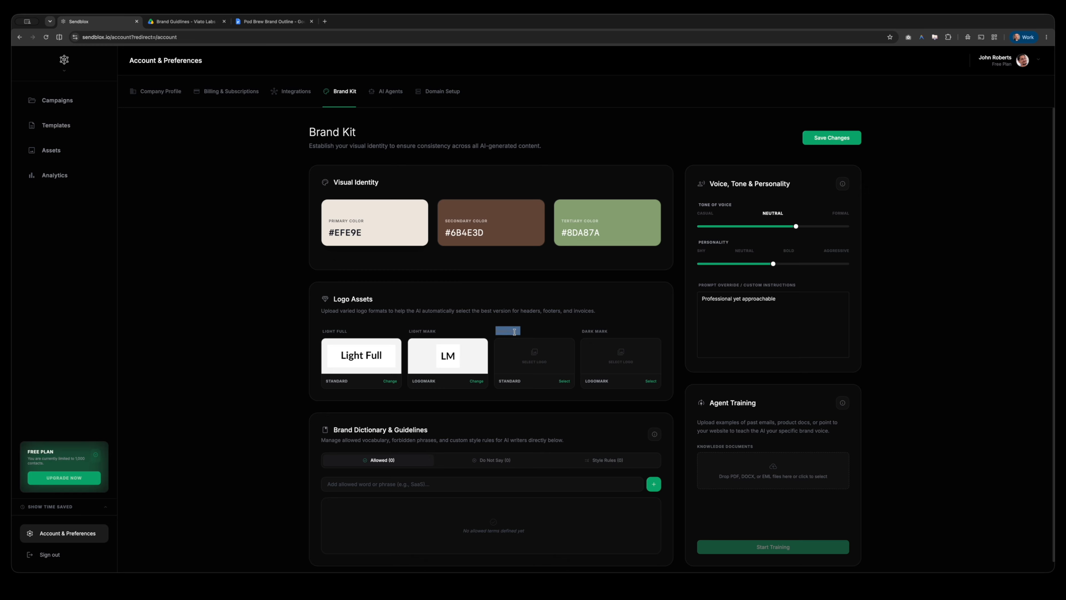
pyautogui.doubleClick(597, 331)
pyautogui.click(560, 326)
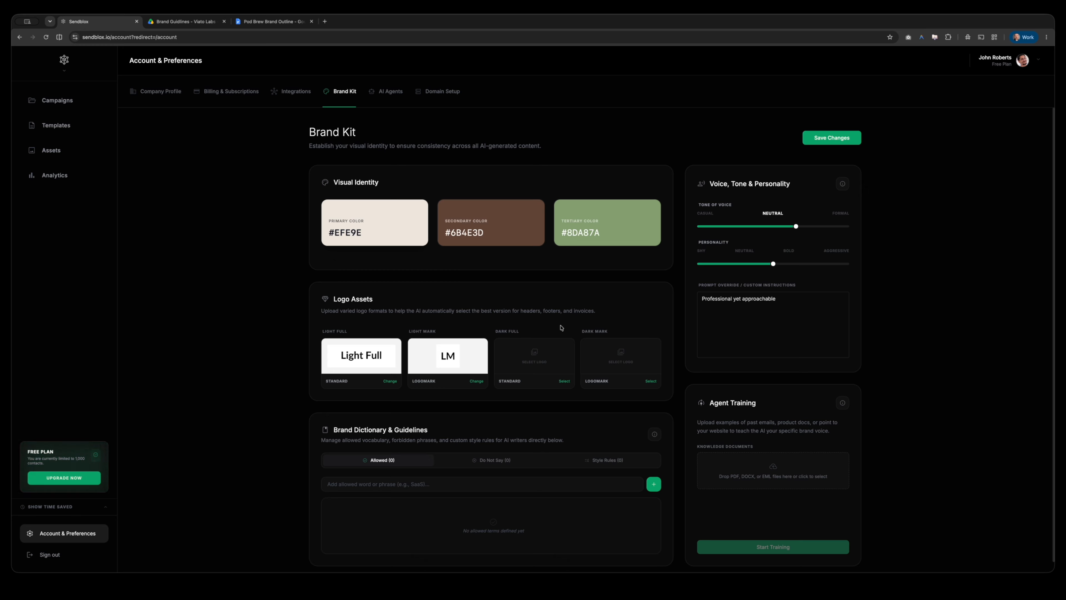
pyautogui.click(184, 21)
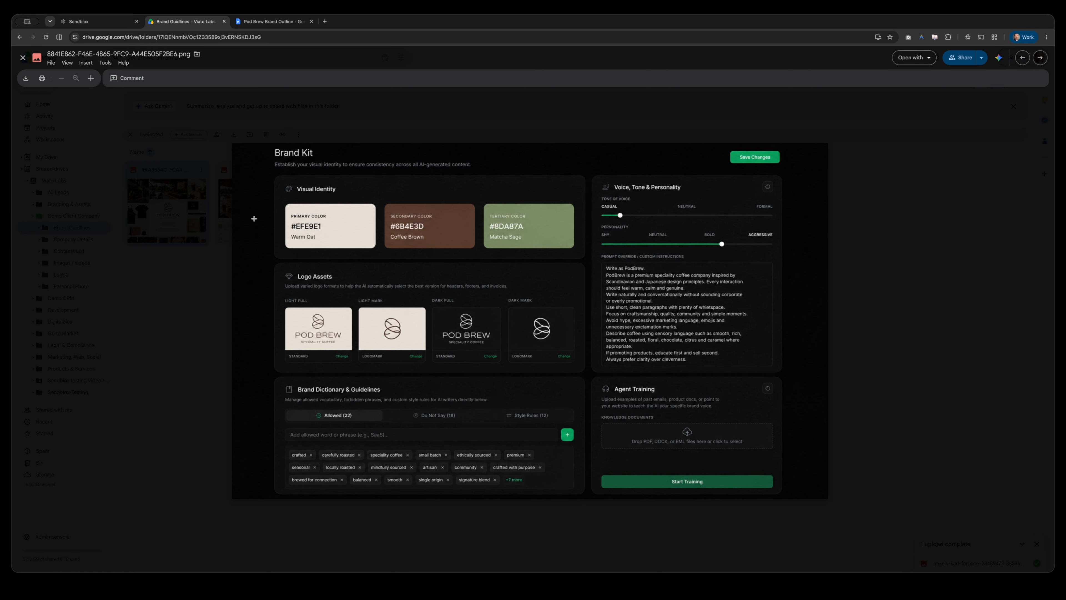
pyautogui.click(107, 22)
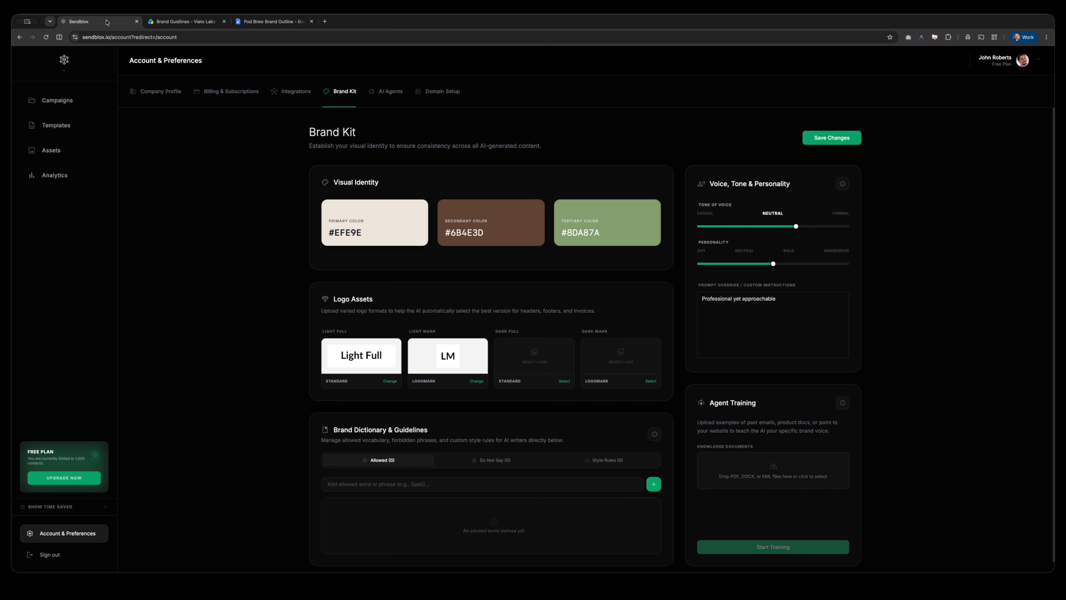
# Upload all six PNG logos from the Demo Client Company Logos folder to the asset library, then close the library.
pyautogui.click(390, 382)
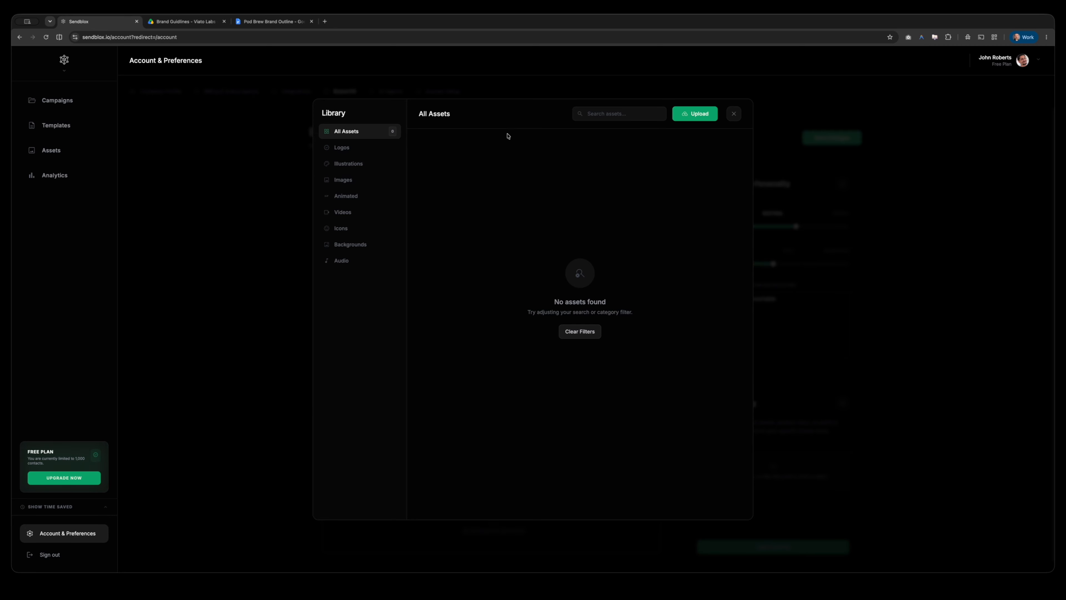
pyautogui.click(690, 120)
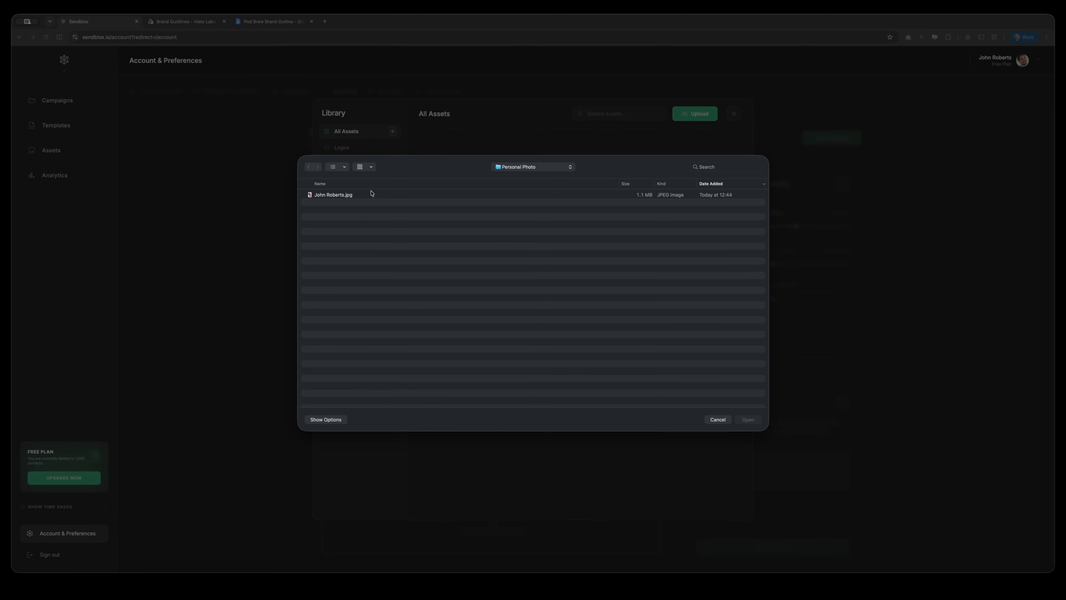
pyautogui.click(519, 167)
pyautogui.click(521, 170)
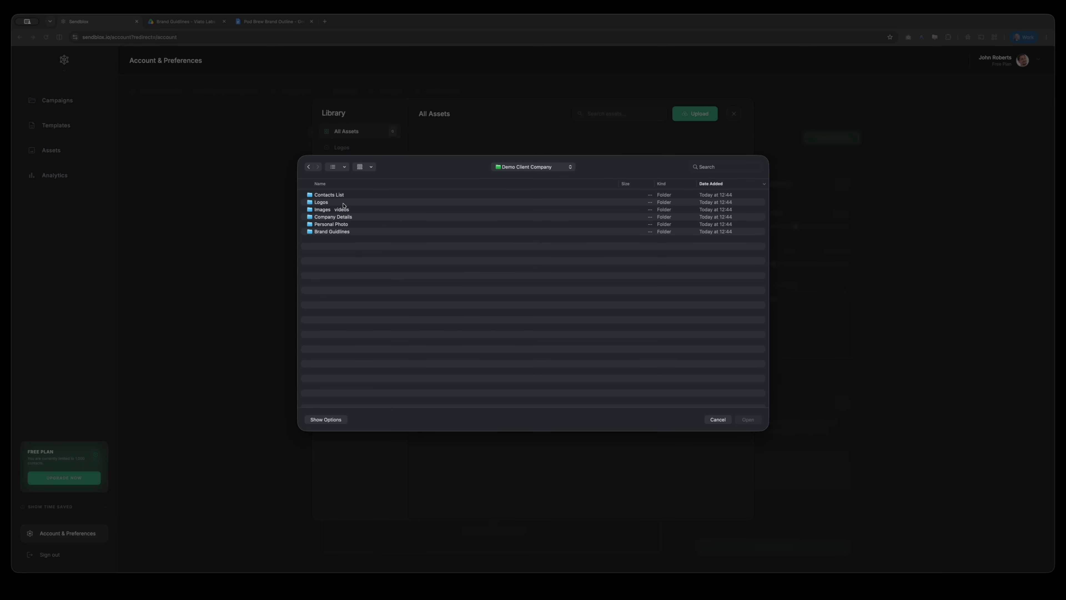
pyautogui.doubleClick(344, 203)
pyautogui.moveTo(393, 260); pyautogui.dragTo(344, 195)
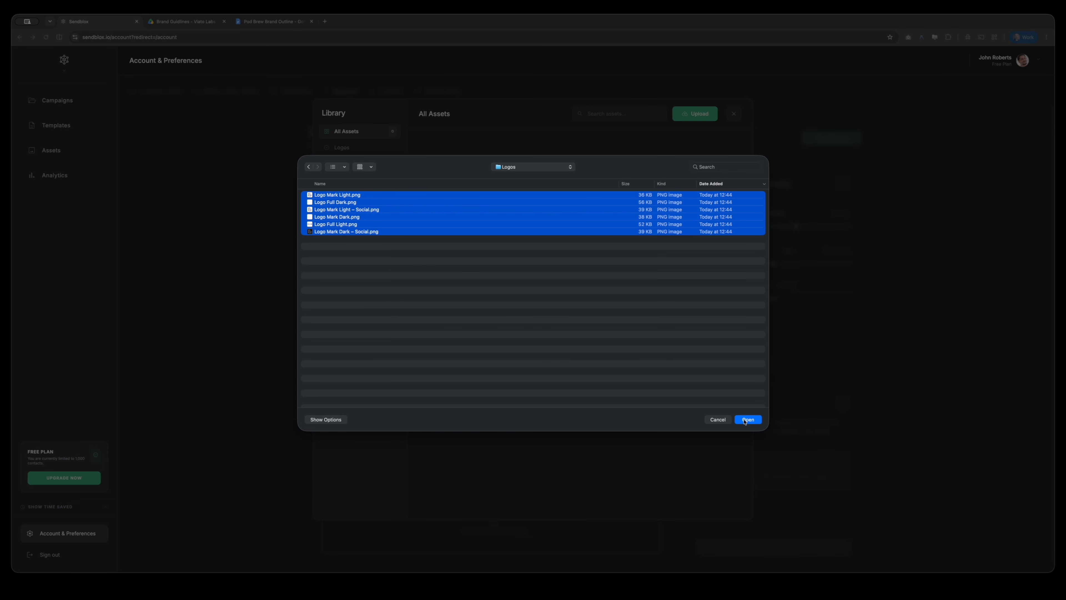
pyautogui.click(745, 420)
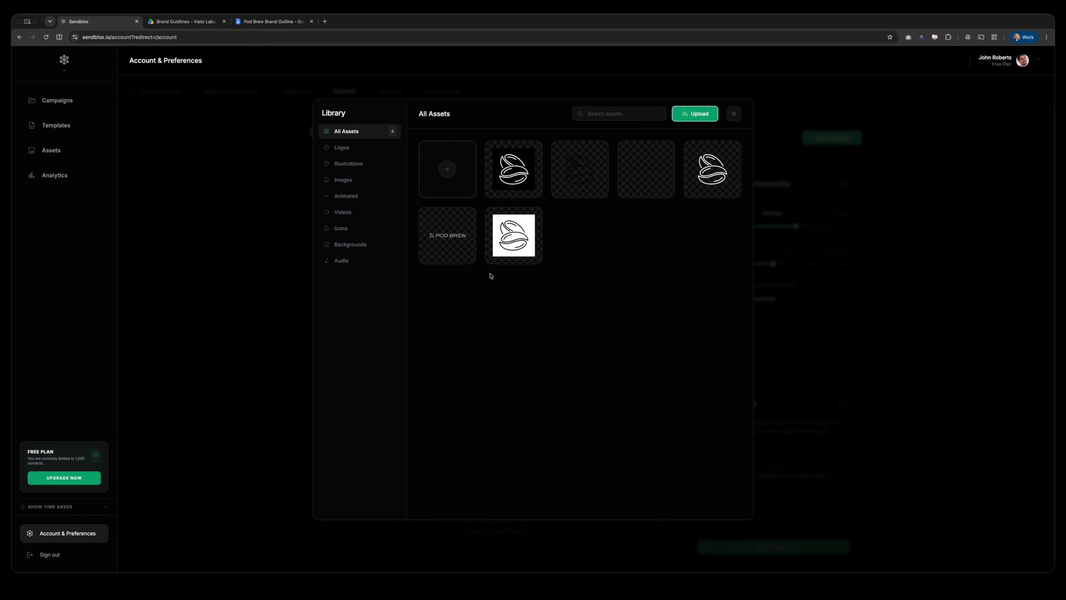
pyautogui.click(734, 113)
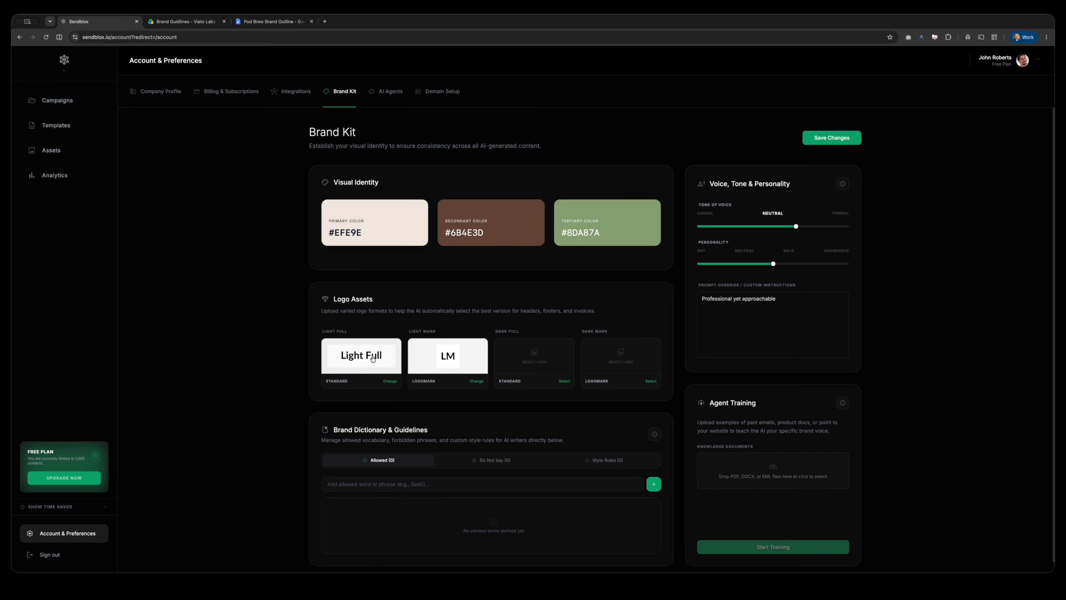
# Replace the Light Full placeholder with the black Pod Brew full logo and the Light Mark placeholder with the black transparent bean logomark.
pyautogui.click(390, 381)
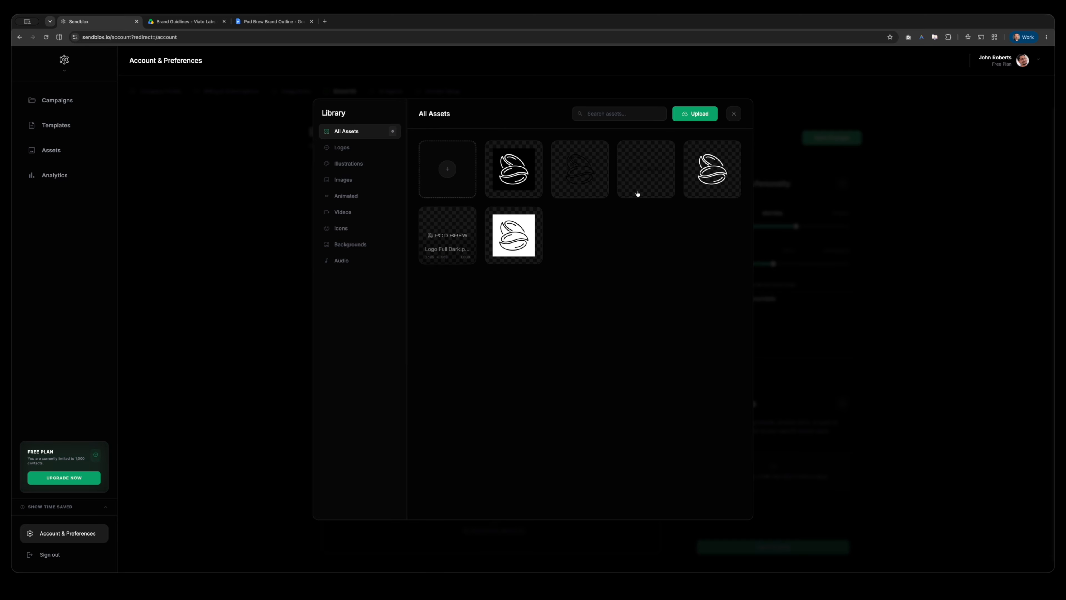
pyautogui.click(646, 177)
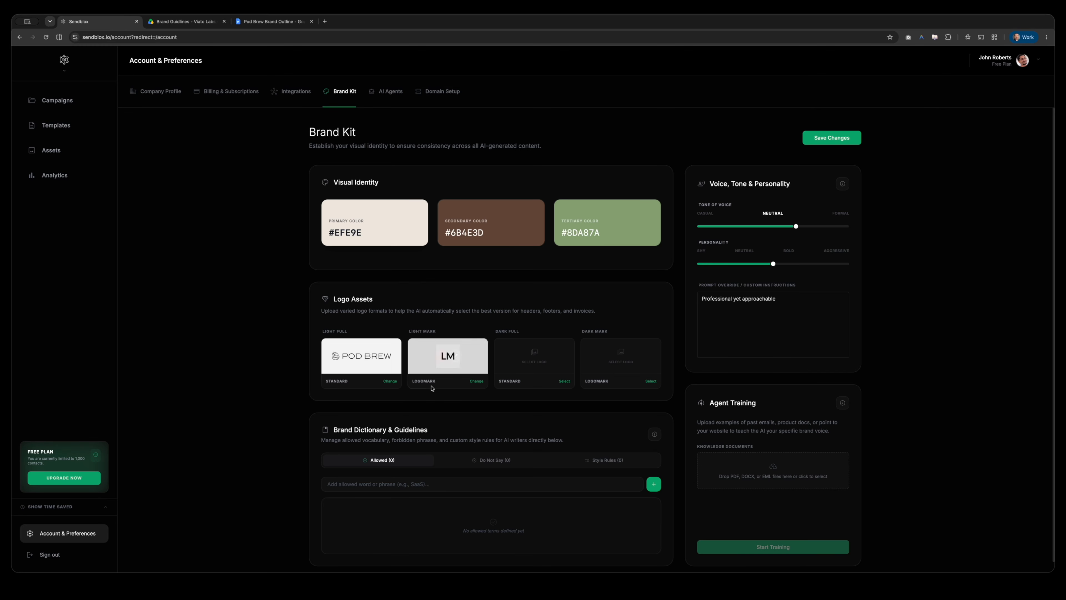
pyautogui.click(477, 382)
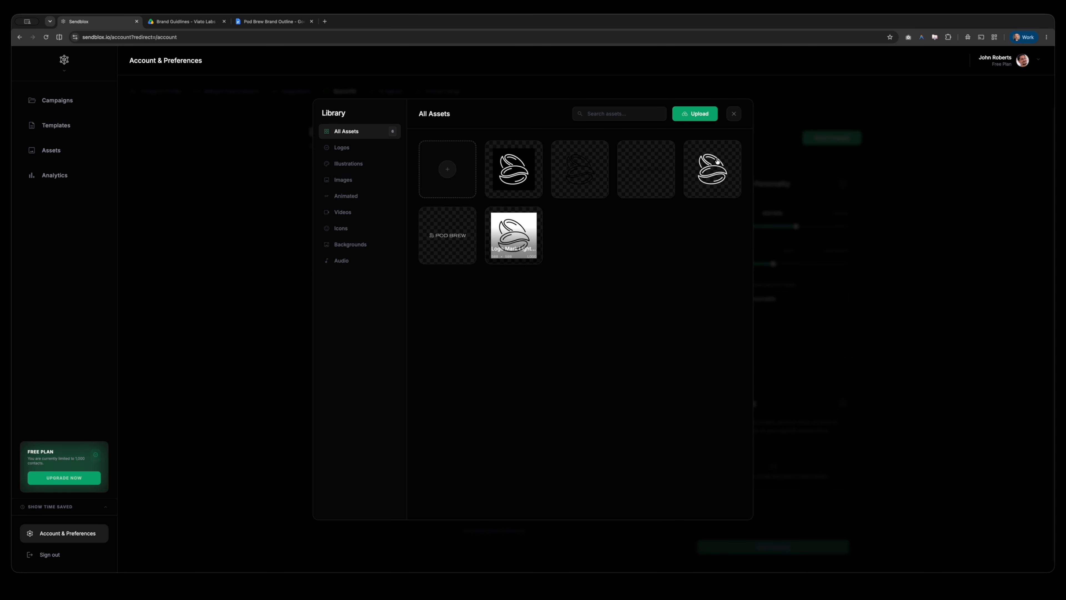
pyautogui.click(587, 175)
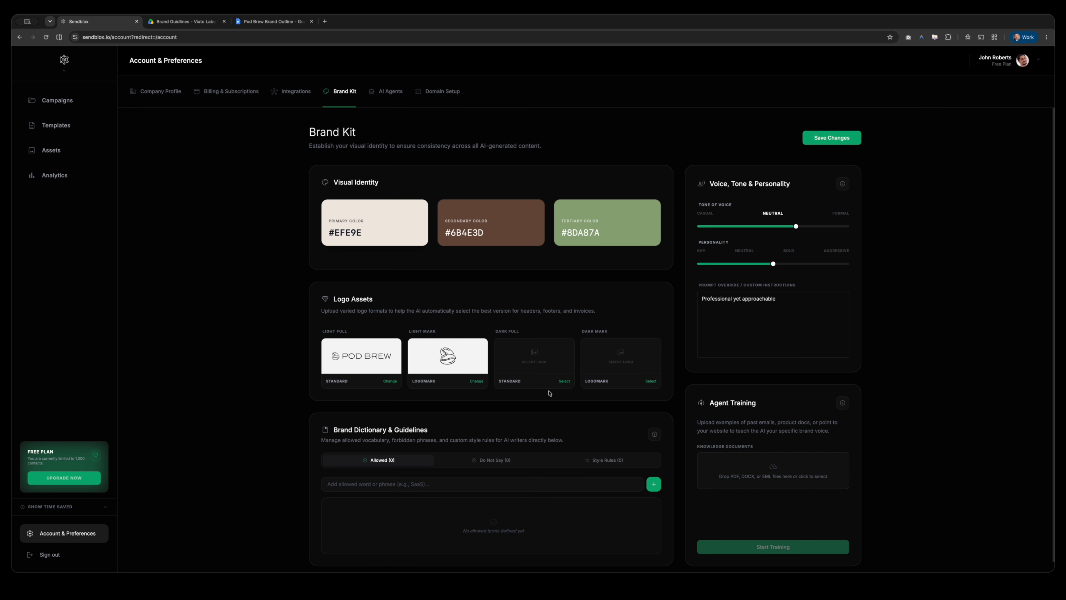
# Assign the white Pod Brew full logo to the Dark Full slot and the white transparent bean logomark to the Dark Mark slot.
pyautogui.click(565, 381)
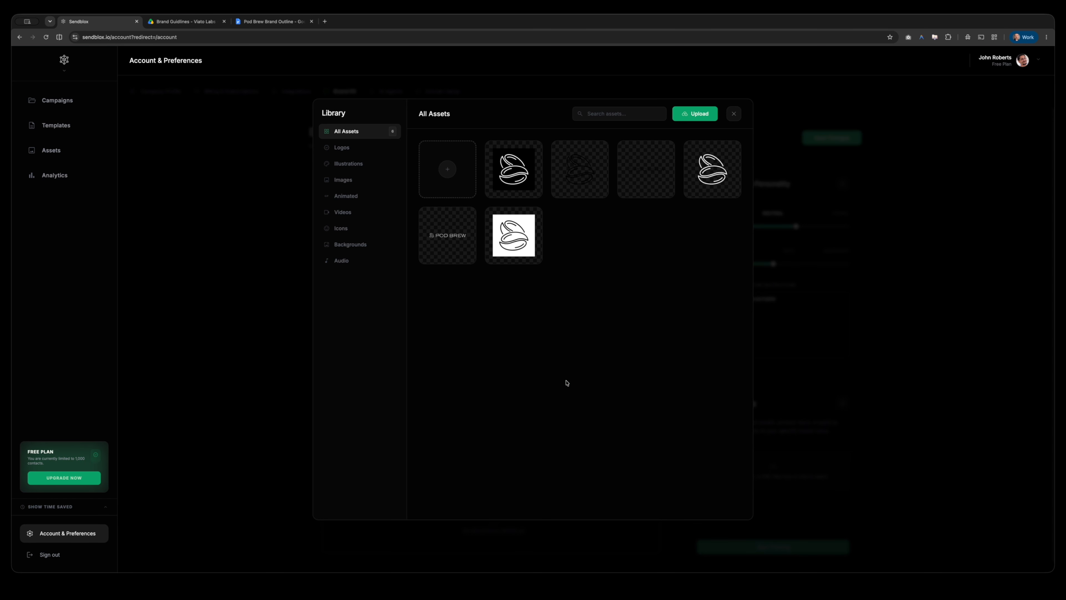
pyautogui.click(442, 248)
pyautogui.click(651, 381)
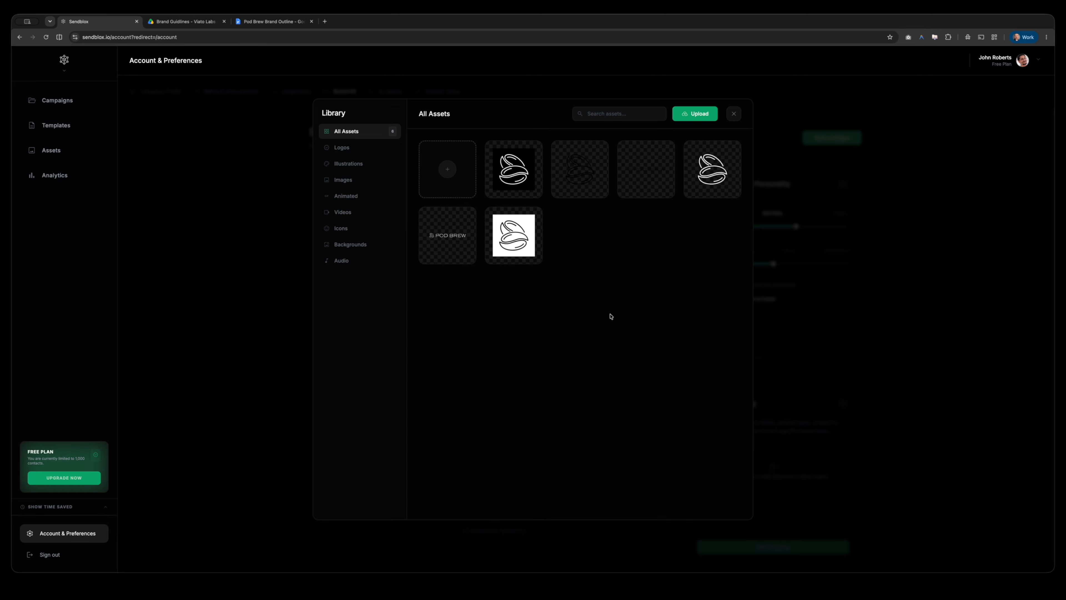
pyautogui.click(714, 172)
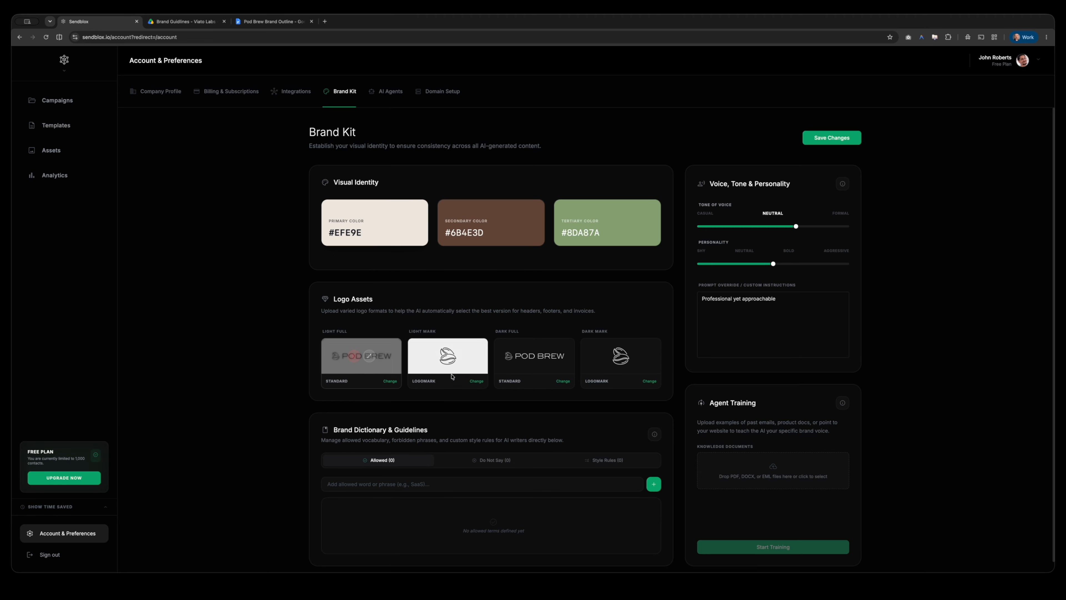
pyautogui.moveTo(618, 365)
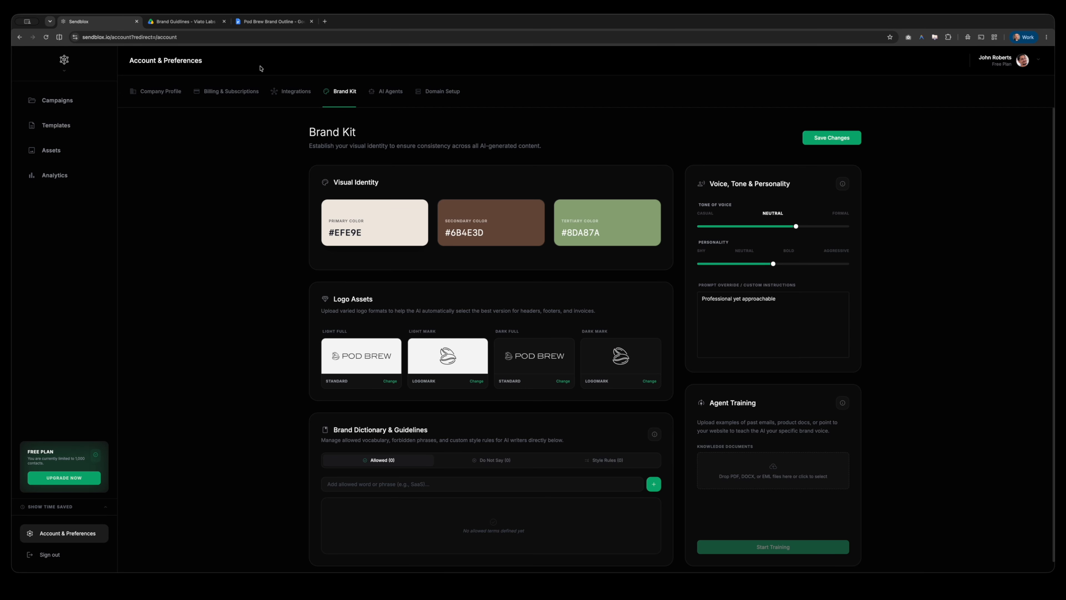
# Copy the comma-separated Section 3 allowed words from the Google Docs brand outline and add them to the Allowed list in Sendblox.
pyautogui.click(220, 22)
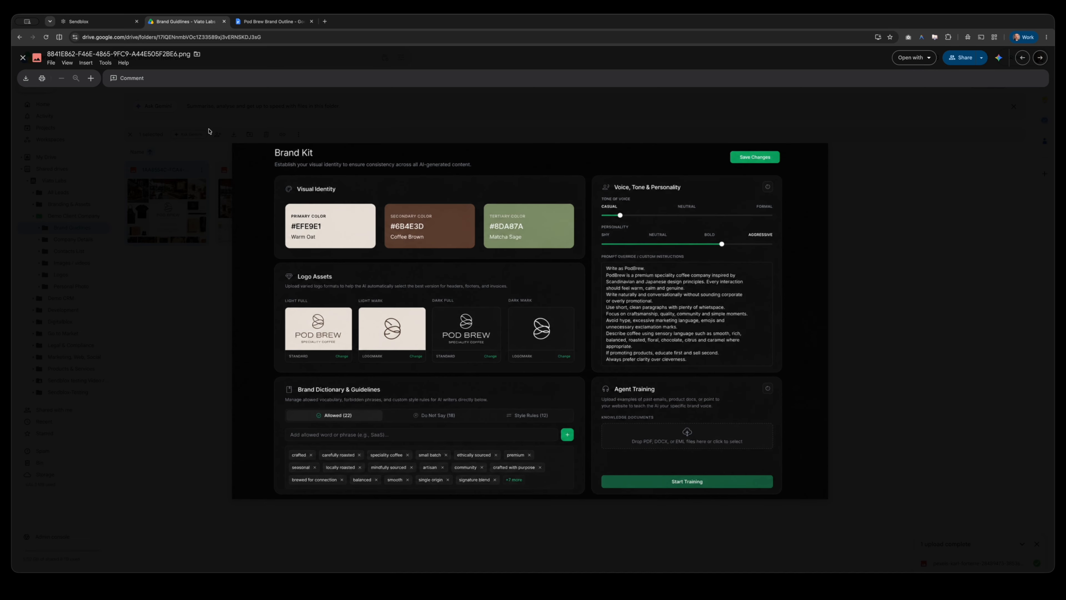
pyautogui.click(105, 21)
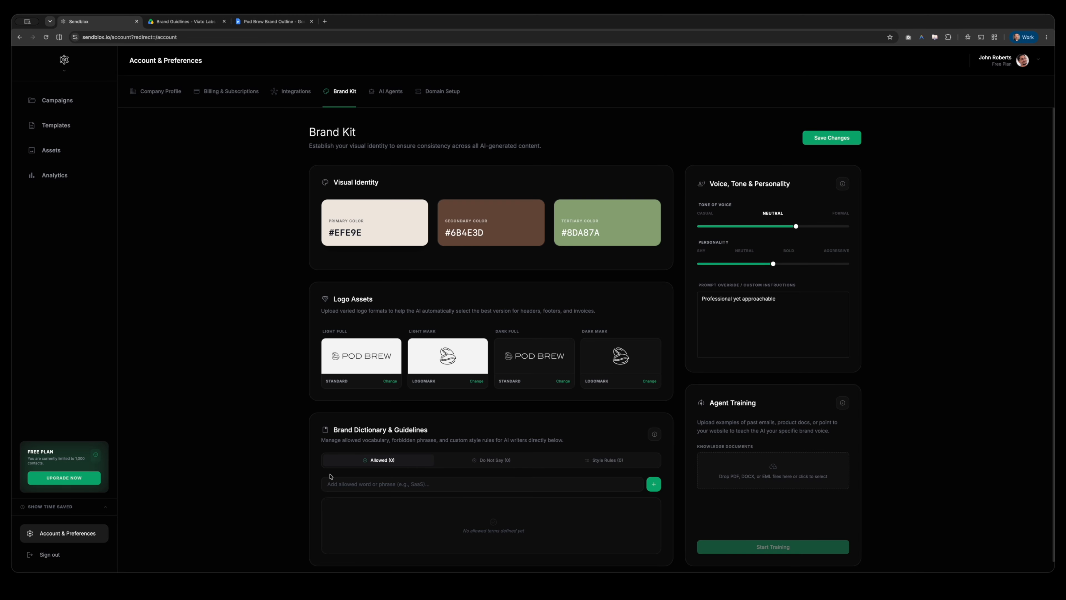
pyautogui.scroll(-1, 330, 476)
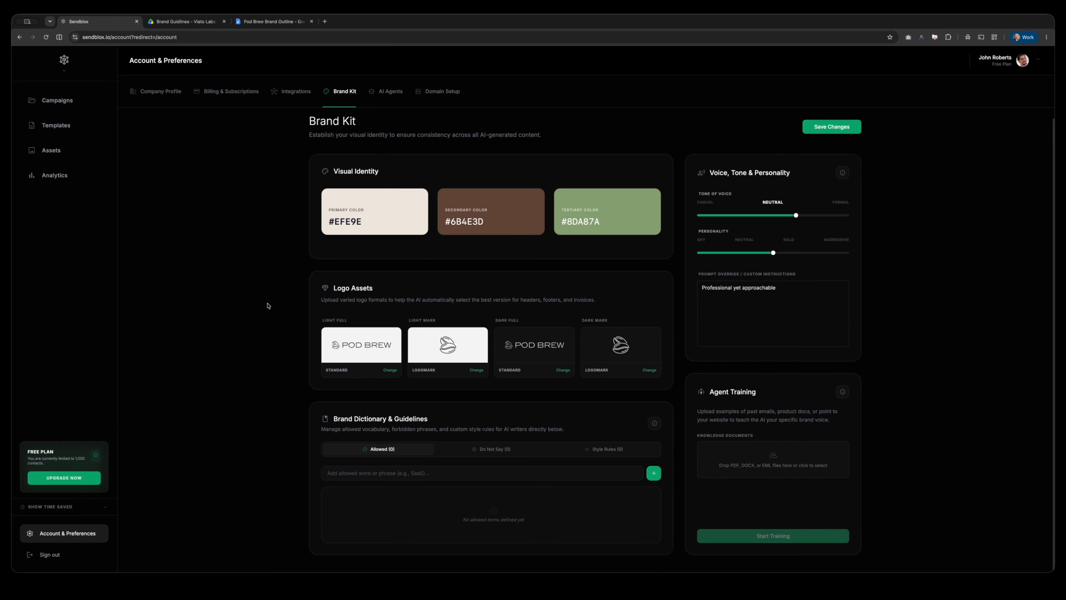
pyautogui.click(275, 22)
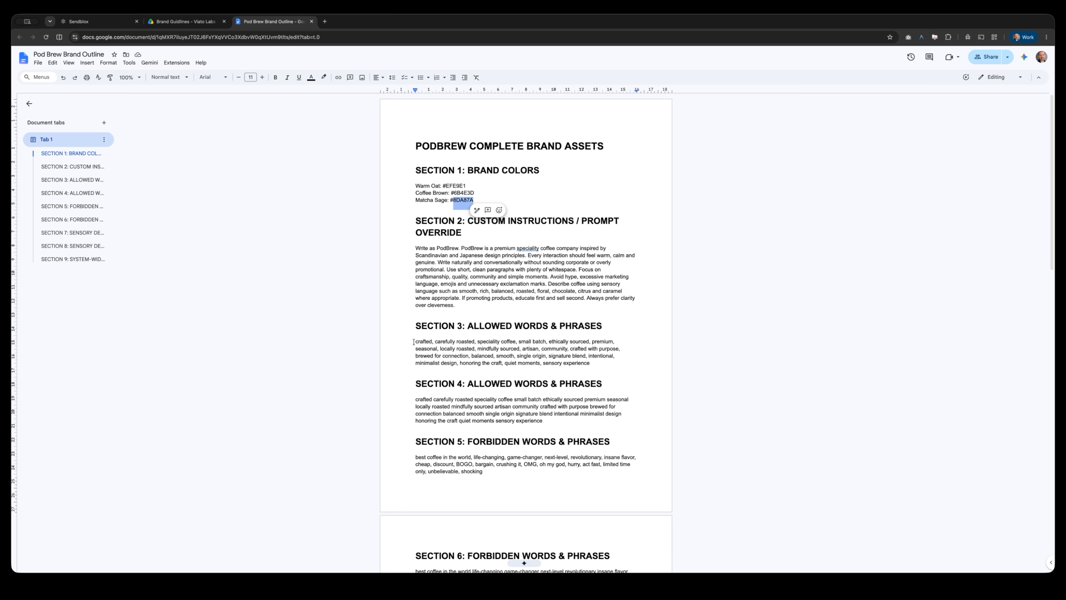
pyautogui.moveTo(415, 341); pyautogui.dragTo(589, 369)
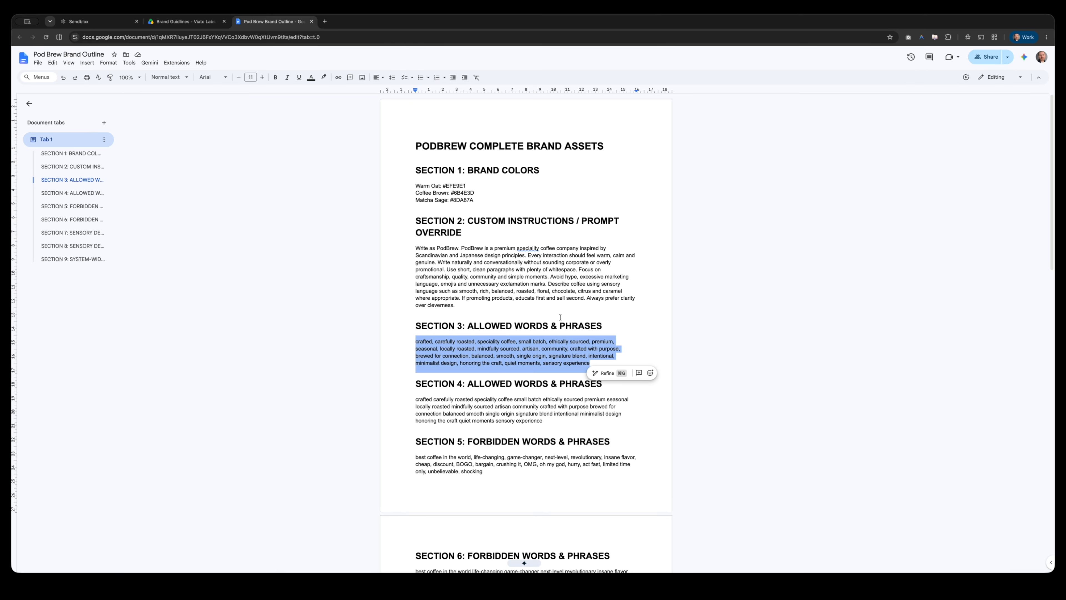
pyautogui.click(108, 24)
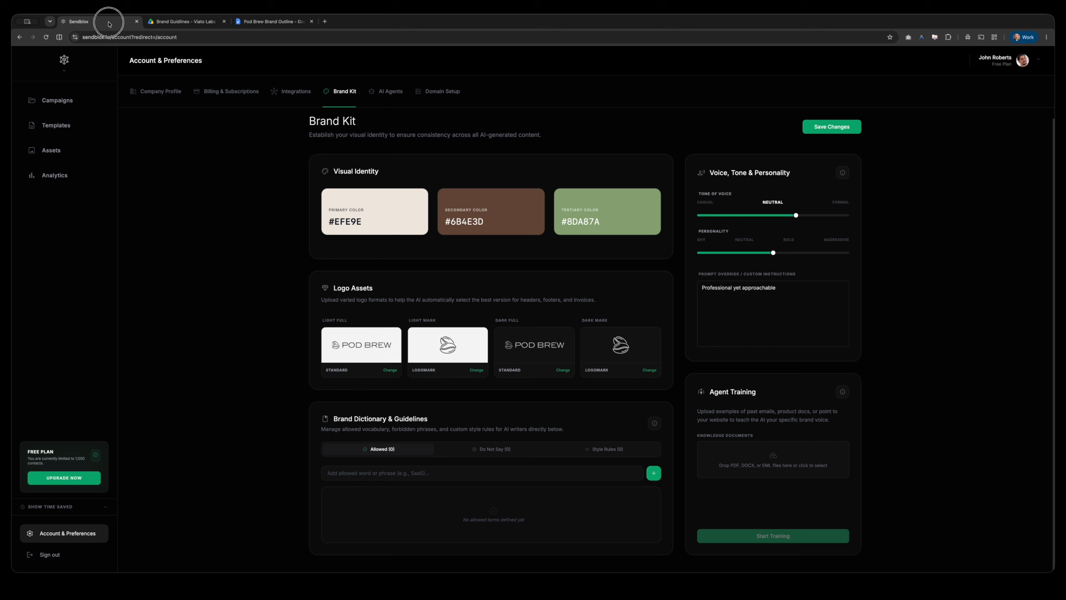
pyautogui.click(352, 473)
pyautogui.press('super+v')
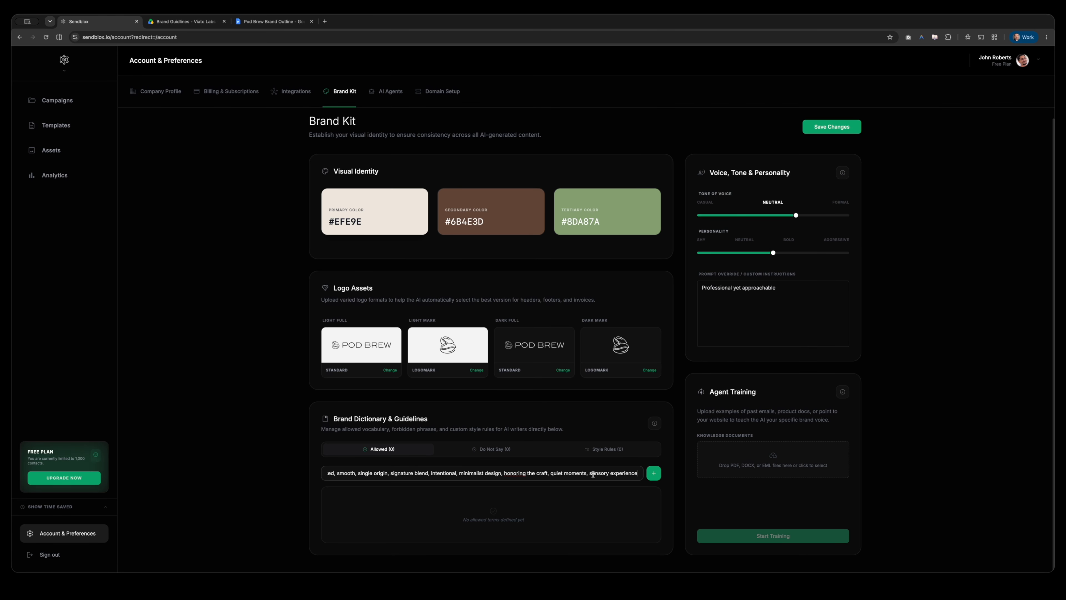
pyautogui.click(654, 473)
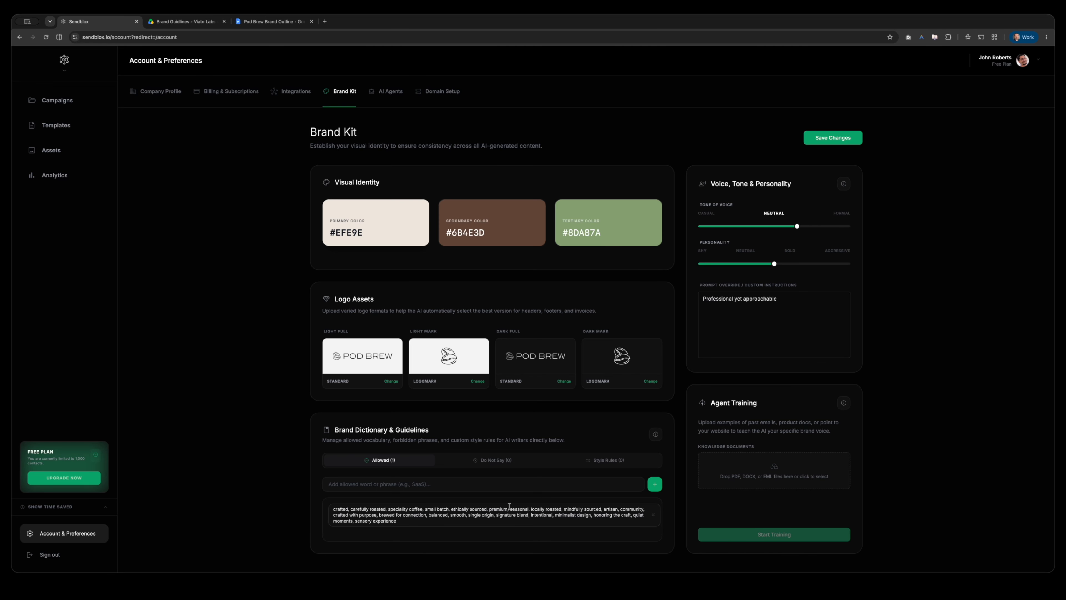
# Copy the comma-separated Section 5 forbidden words from the Google Docs brand outline and add them to the Do Not Say list in Sendblox.
pyautogui.click(484, 460)
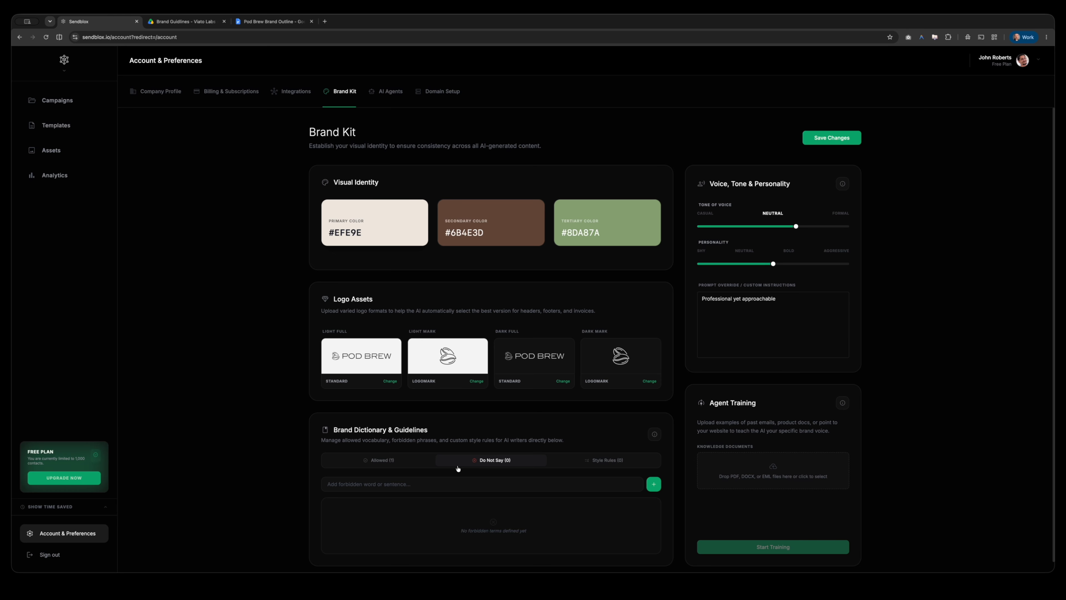
pyautogui.click(269, 22)
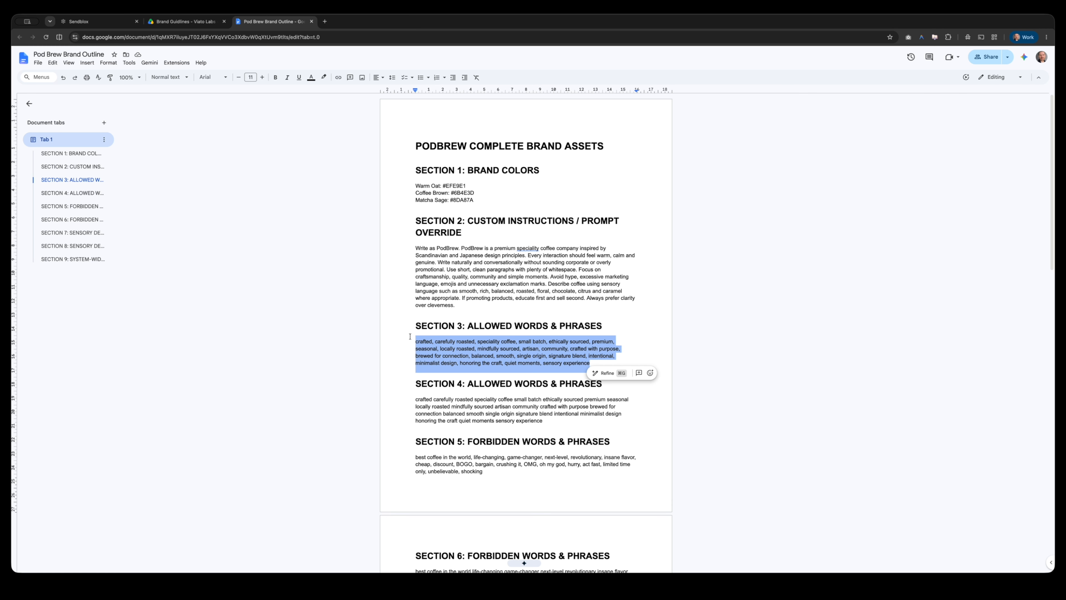
pyautogui.click(415, 399)
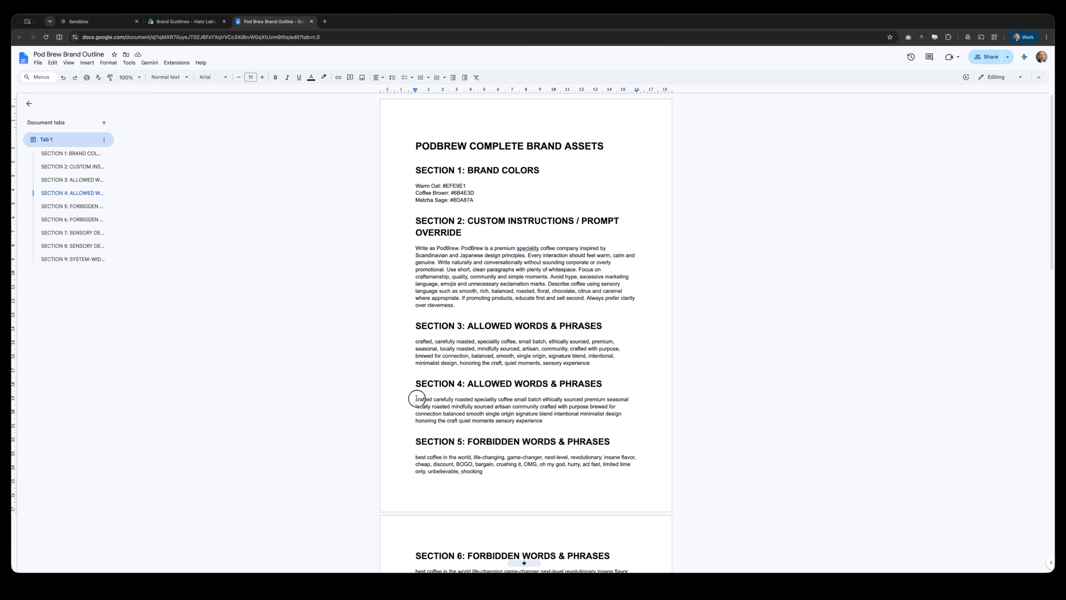
pyautogui.scroll(-3, 420, 398)
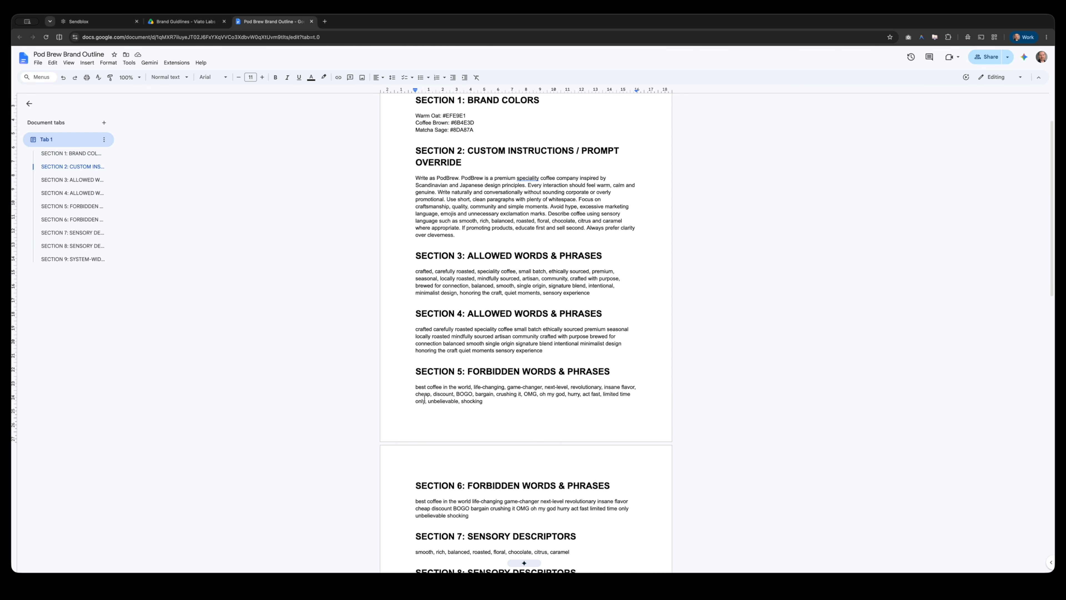
pyautogui.moveTo(413, 385); pyautogui.dragTo(485, 401)
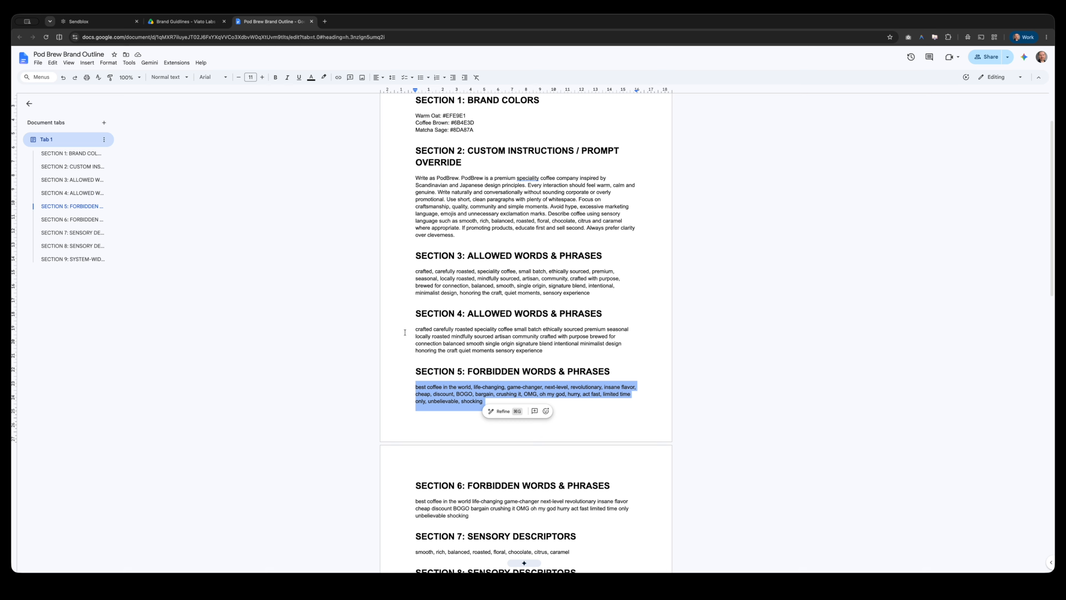
pyautogui.click(101, 21)
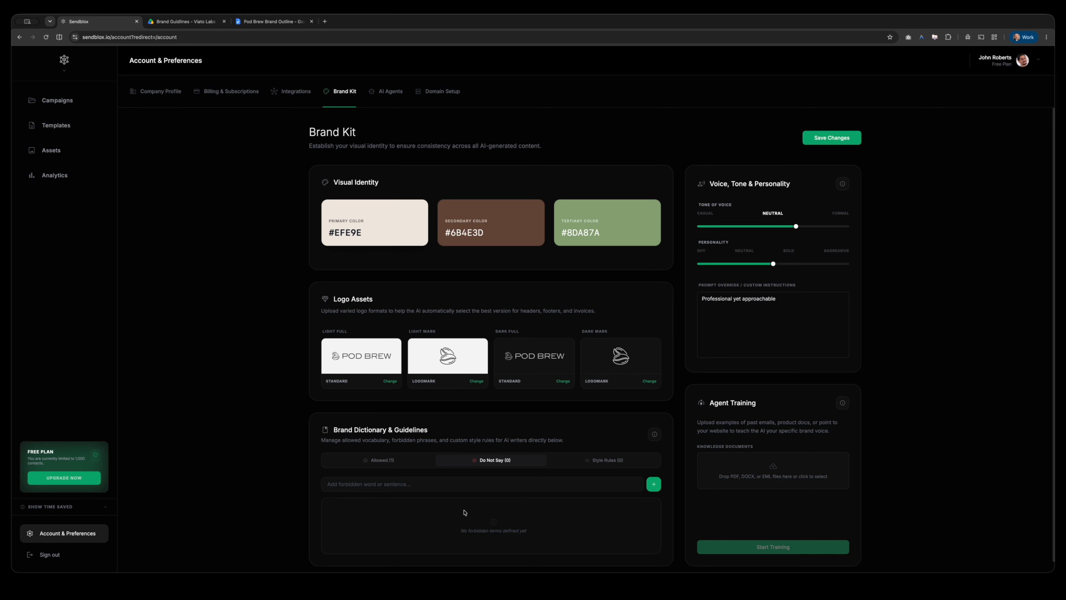
pyautogui.click(461, 484)
pyautogui.hotkey('ctrl', 'v')
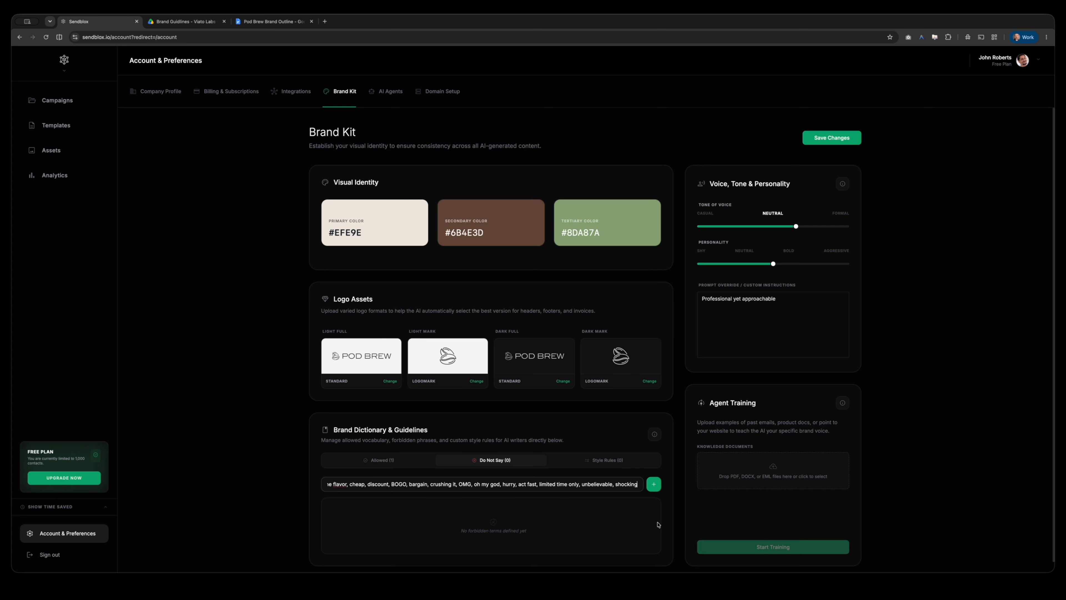
pyautogui.click(655, 485)
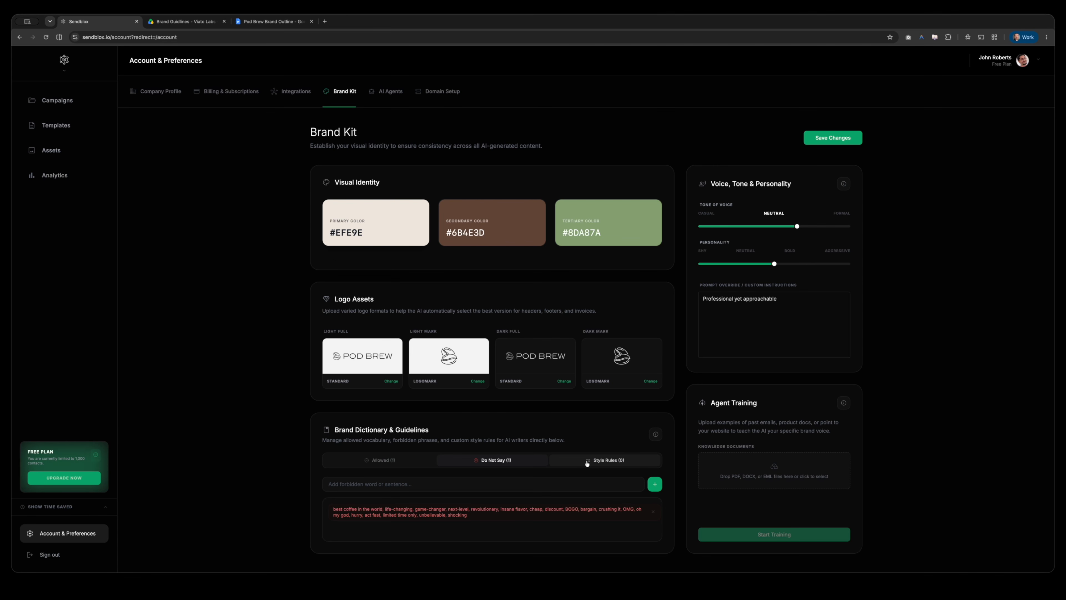
# Copy Rule 1 from the Google Docs outline into Sendblox's Style Rules: "Always write the brand name as one word with camel-case capitalization: PodBrew.".
pyautogui.click(600, 462)
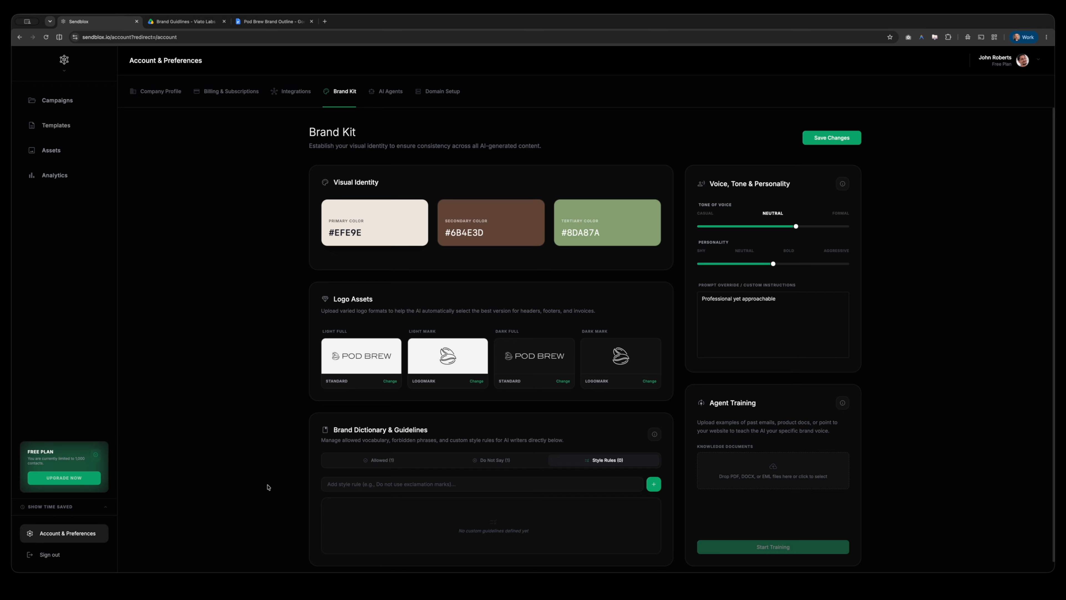
pyautogui.scroll(-1, 268, 487)
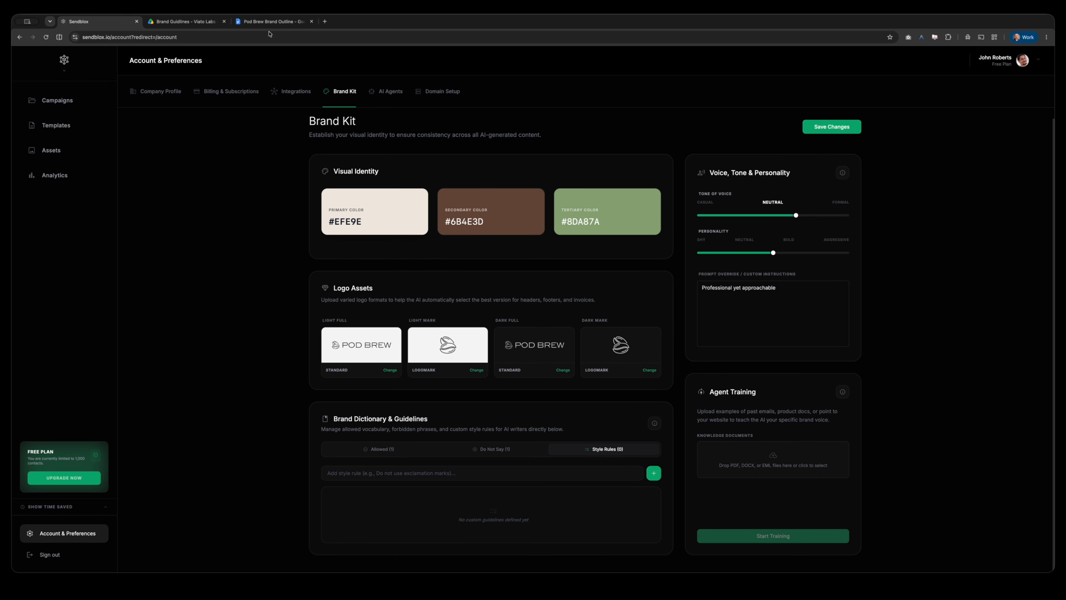
pyautogui.click(269, 20)
pyautogui.scroll(-8, 416, 375)
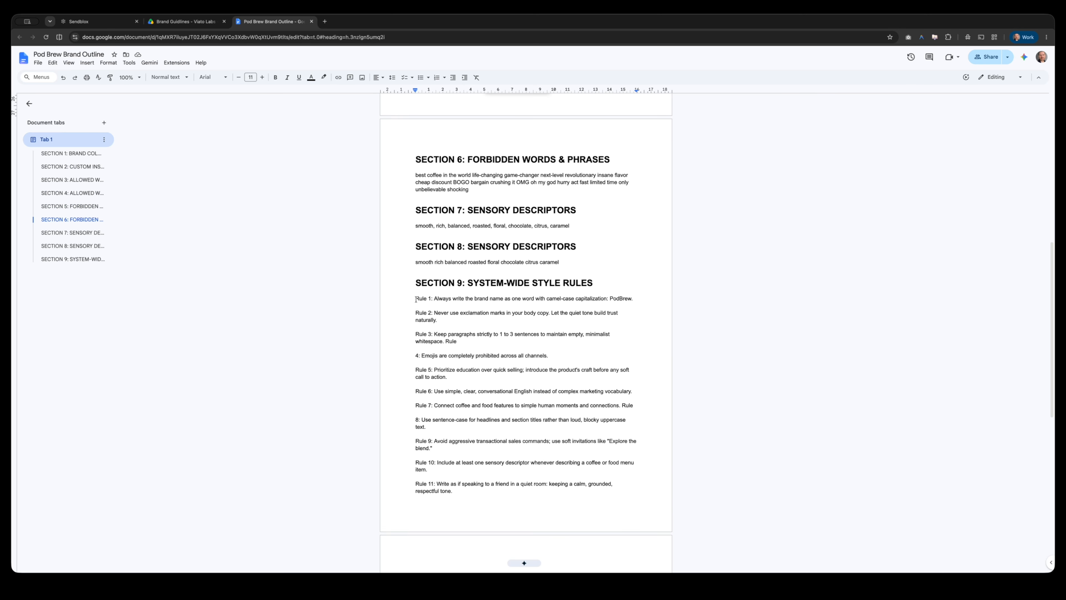
pyautogui.moveTo(434, 298); pyautogui.dragTo(635, 302)
pyautogui.press('super+c')
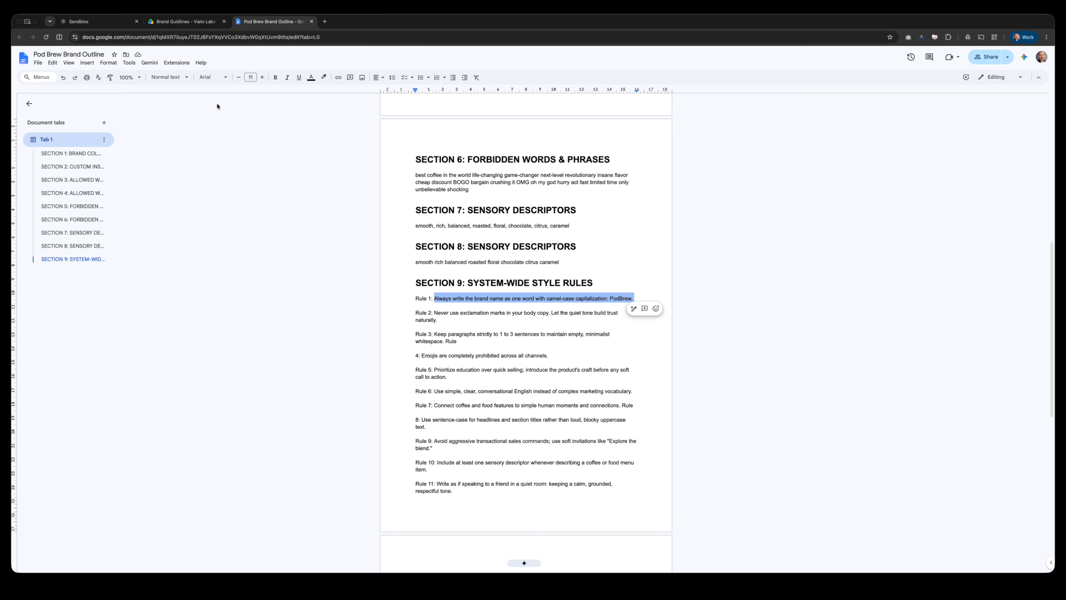
pyautogui.click(177, 22)
pyautogui.click(91, 21)
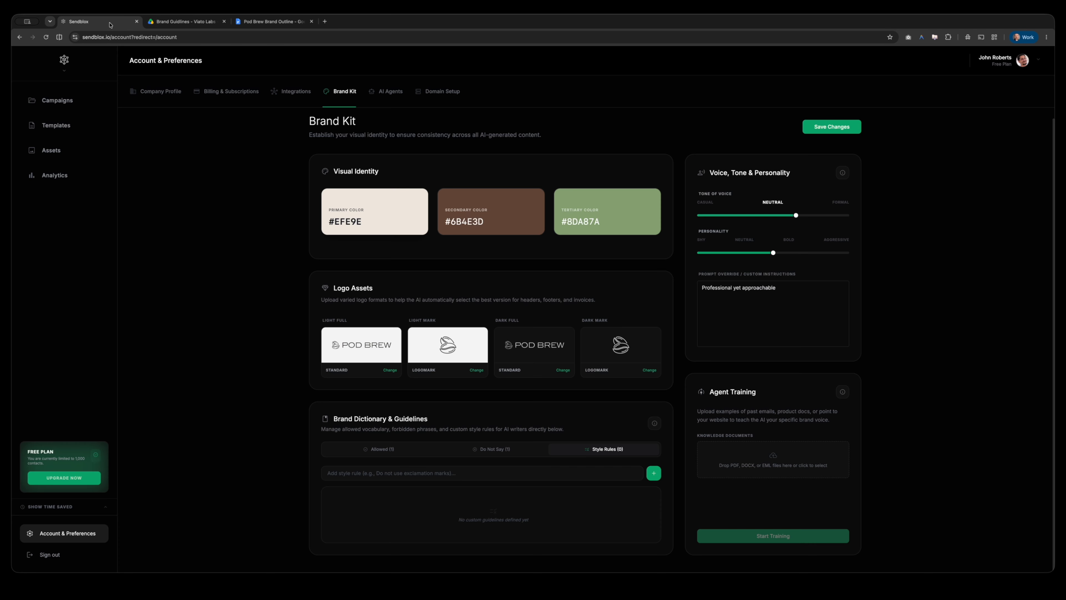
pyautogui.click(488, 471)
pyautogui.press('super+v')
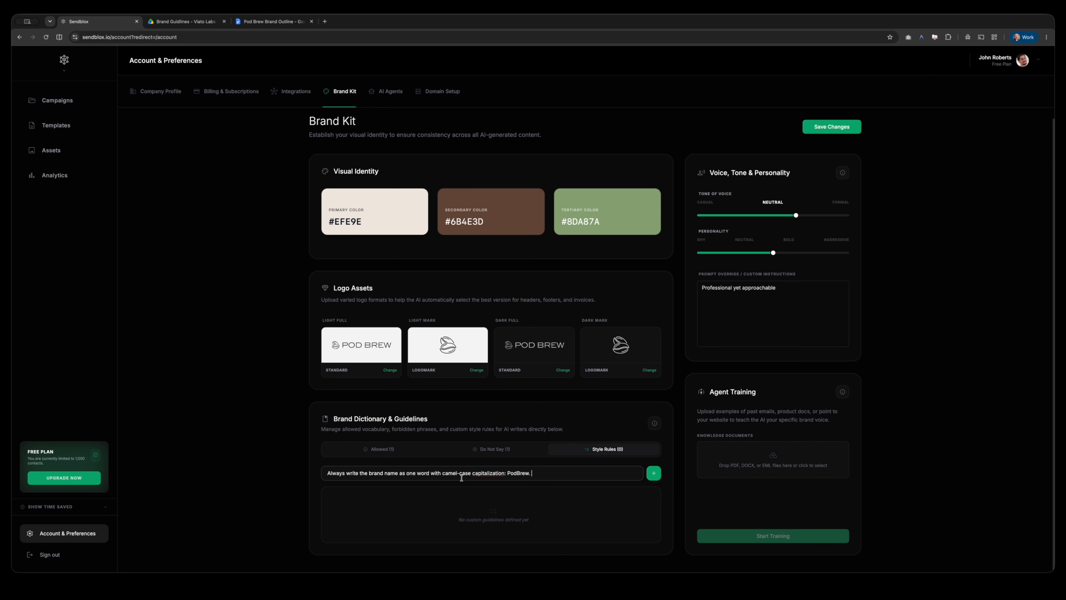
pyautogui.click(654, 472)
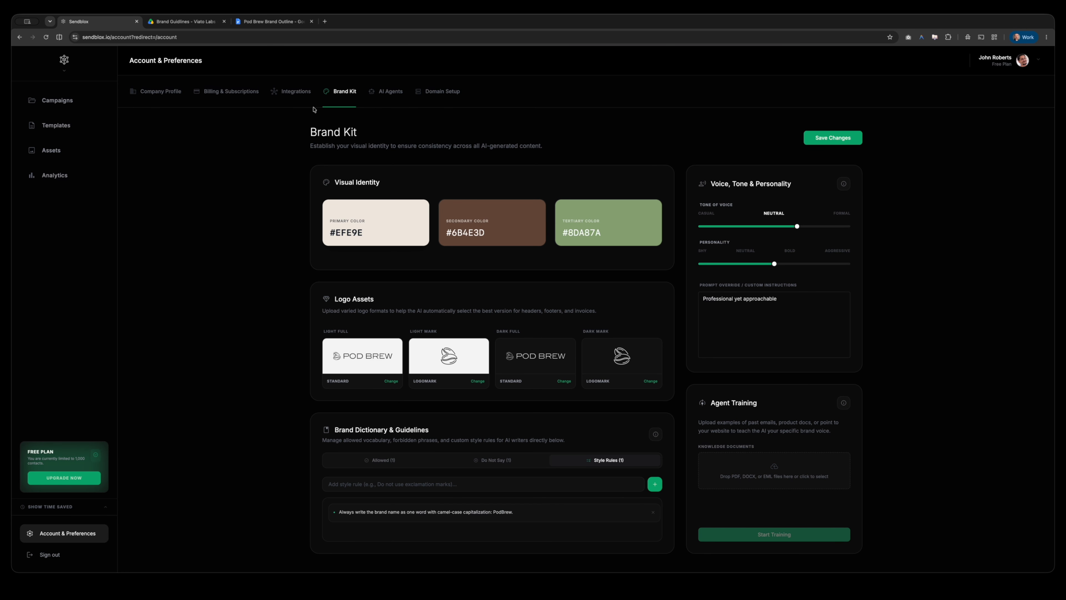
# Copy Rule 2 from Google Docs into Sendblox's Style Rules: "Never use exclamation marks in your body copy. Let the quiet tone build trust naturally.".
pyautogui.click(273, 21)
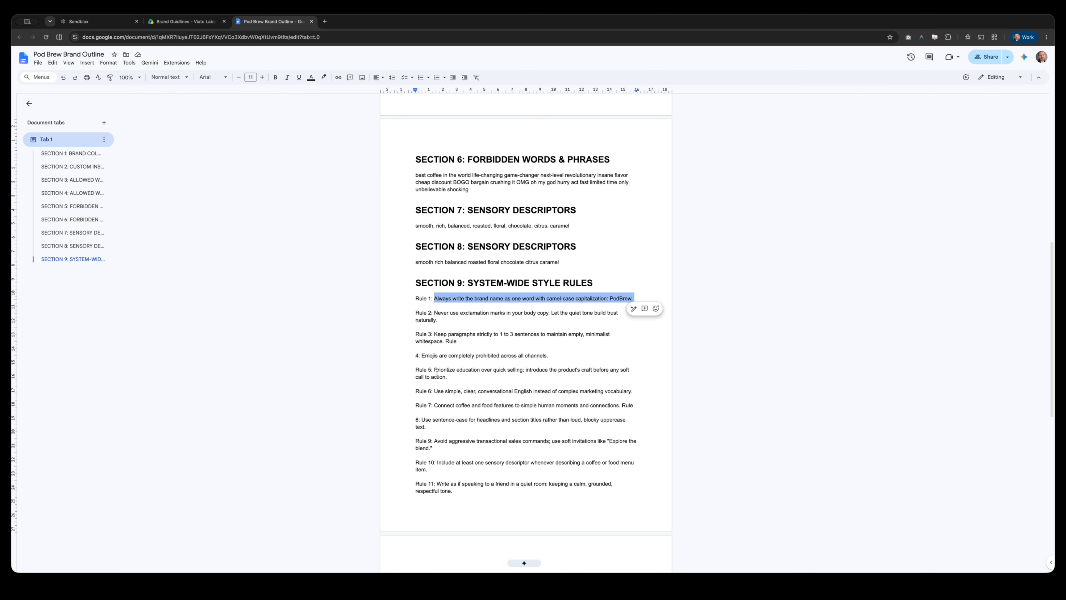
pyautogui.moveTo(435, 313); pyautogui.dragTo(439, 319)
pyautogui.hotkey('ctrl', 'c')
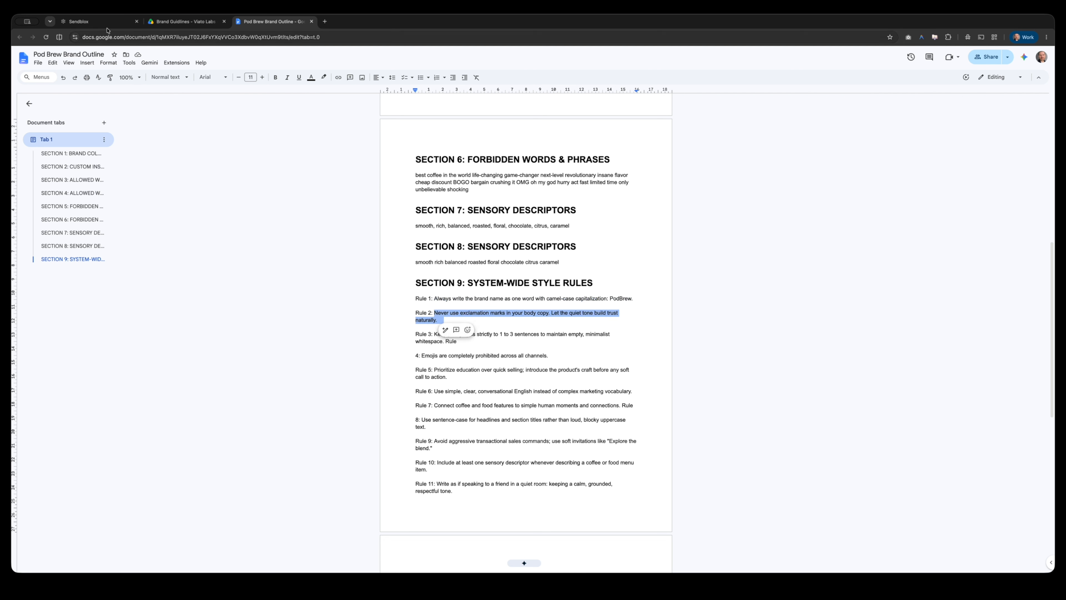
pyautogui.click(96, 22)
pyautogui.click(460, 485)
pyautogui.hotkey('ctrl', 'v')
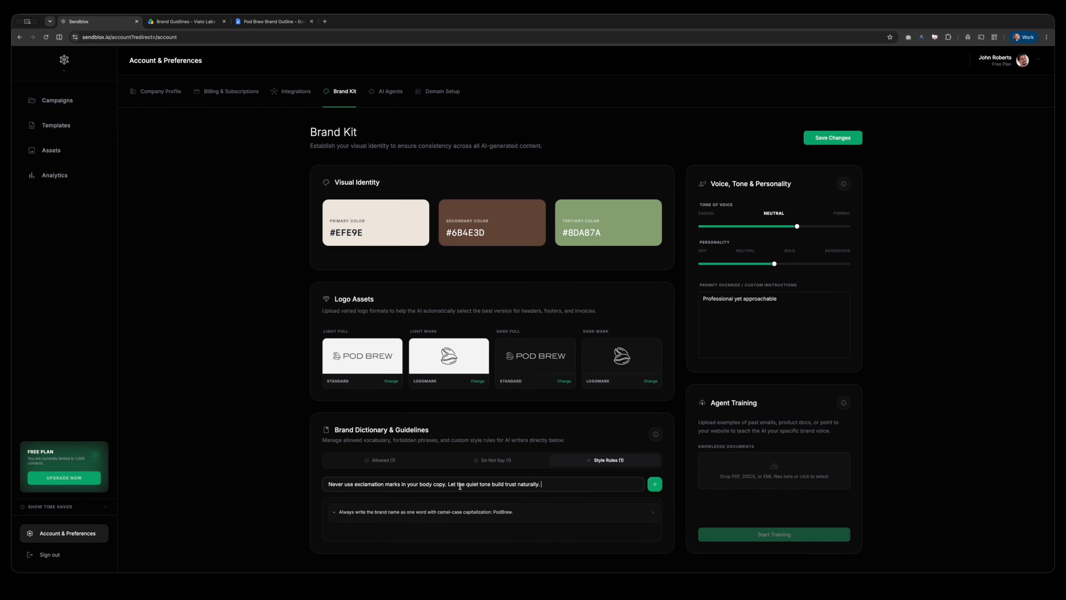
pyautogui.click(655, 485)
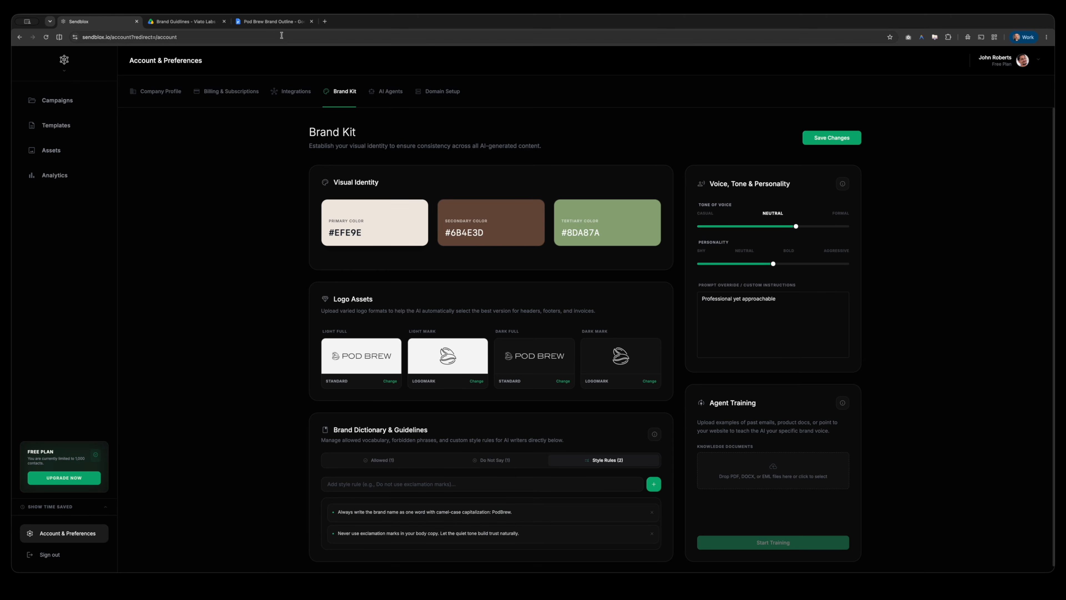
# Copy Rule 3 from Google Docs into Sendblox's Style Rules: "Keep paragraphs strictly to 1 to 3 sentences to maintain empty, minimalist whitespace. Rule".
pyautogui.click(279, 25)
pyautogui.moveTo(434, 334); pyautogui.dragTo(459, 341)
pyautogui.press('super+c')
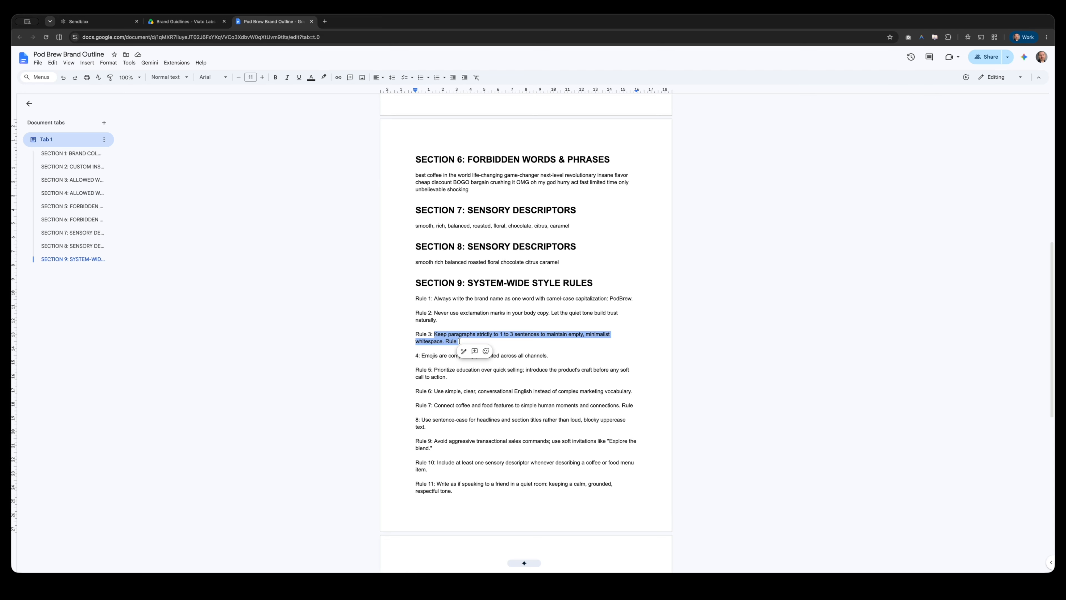
pyautogui.click(83, 21)
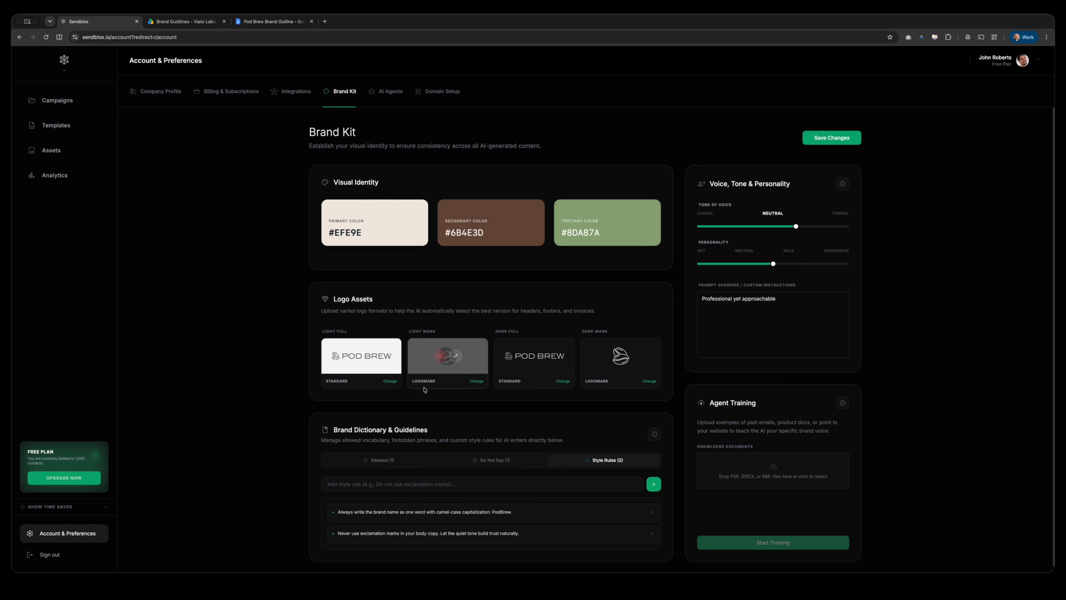
pyautogui.click(586, 484)
pyautogui.press('super+v')
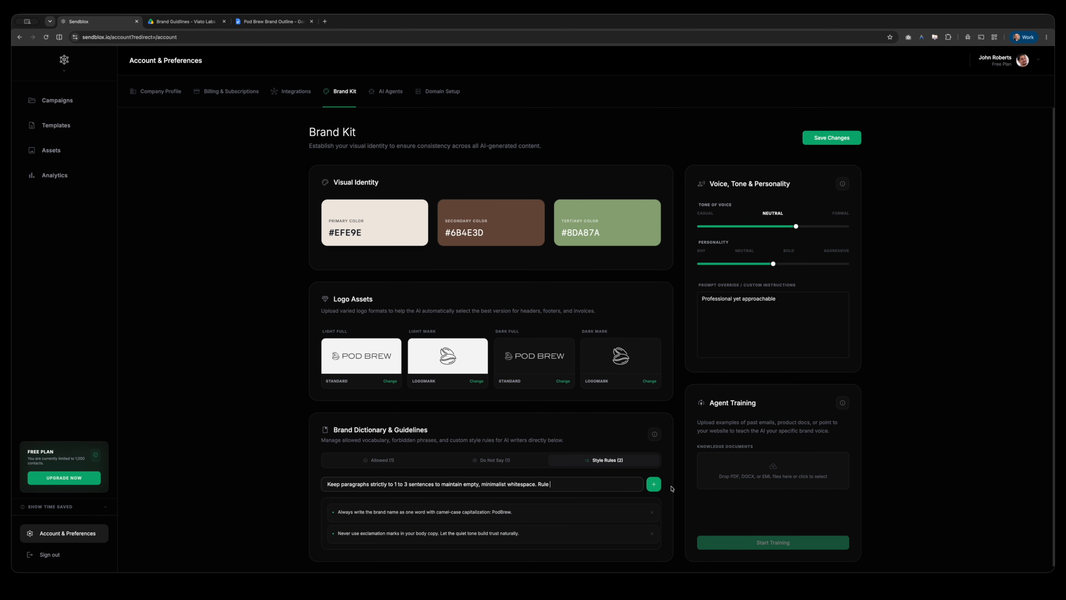
pyautogui.click(660, 485)
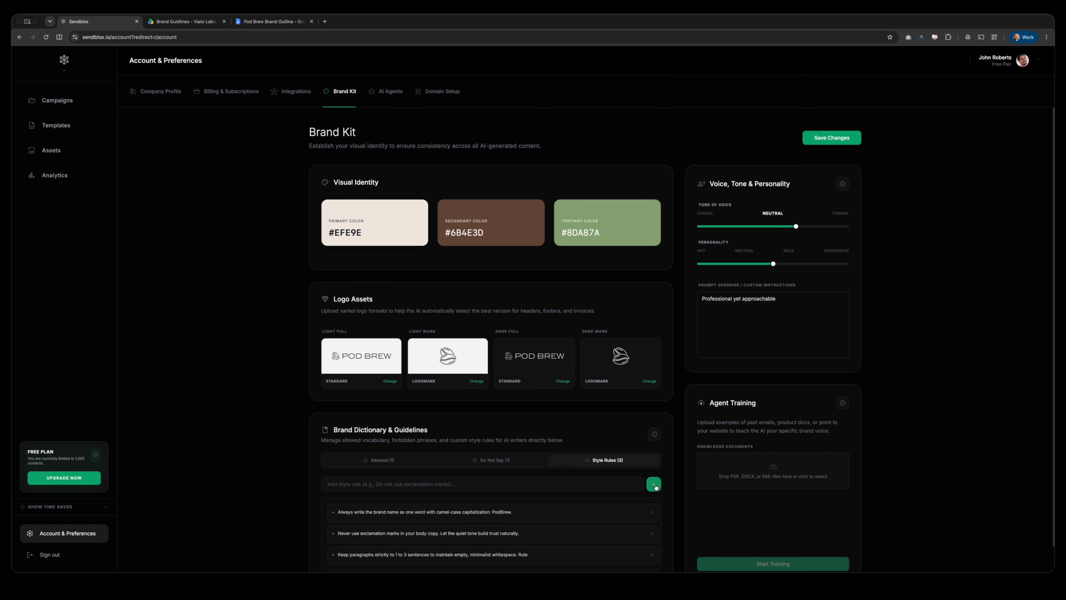
# Copy Rule 4 from Google Docs into Sendblox's Style Rules: "Emojis are completely prohibited across all channels.".
pyautogui.click(284, 21)
pyautogui.moveTo(421, 356); pyautogui.dragTo(556, 355)
pyautogui.press('super+c')
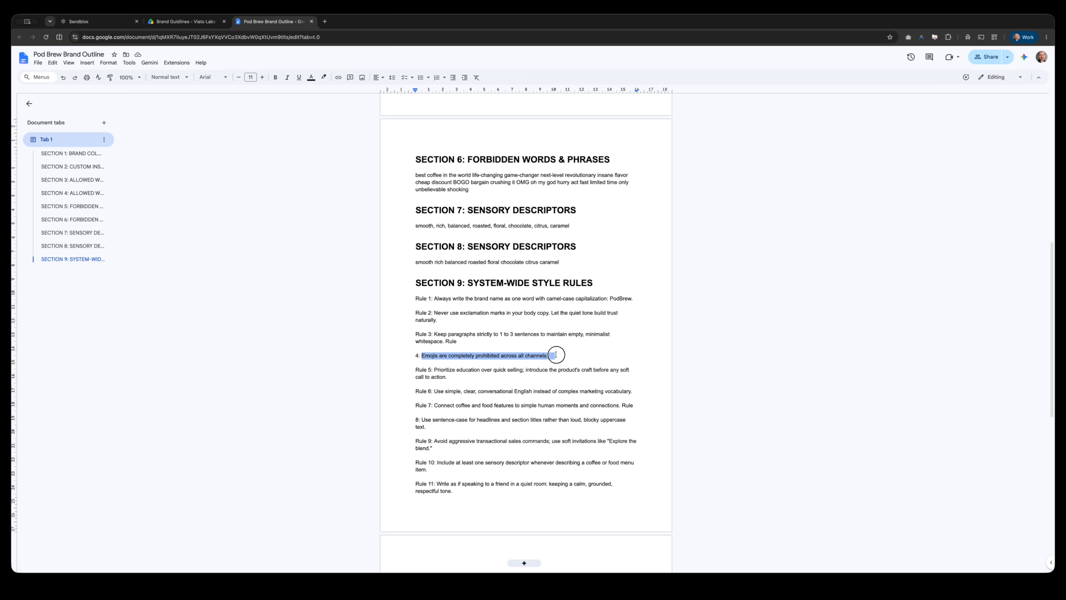
pyautogui.click(126, 22)
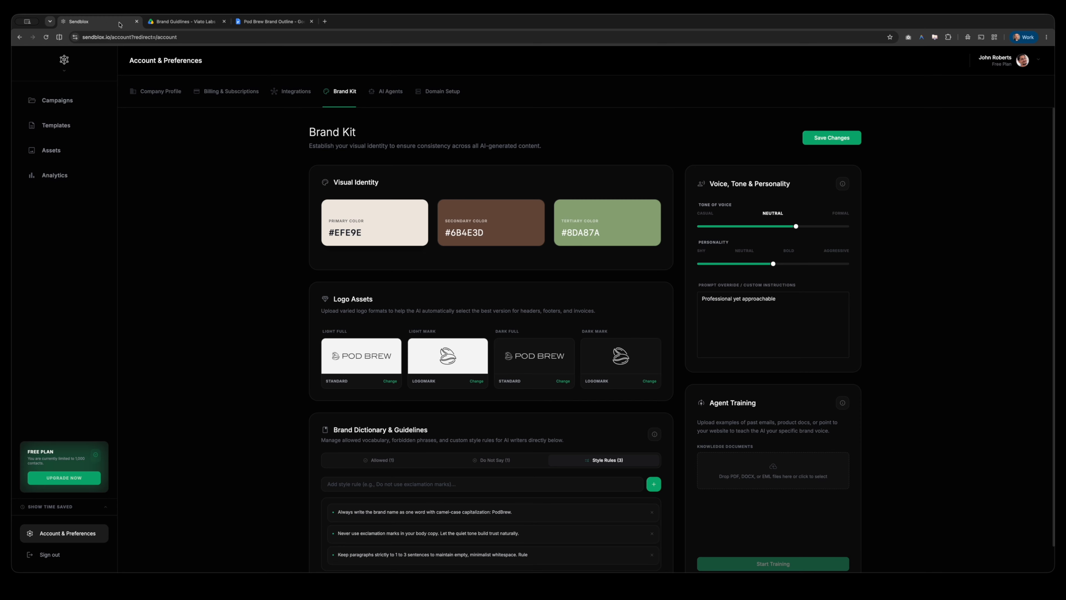
pyautogui.scroll(-1, 483, 482)
pyautogui.click(623, 456)
pyautogui.press('super+v')
pyautogui.click(653, 455)
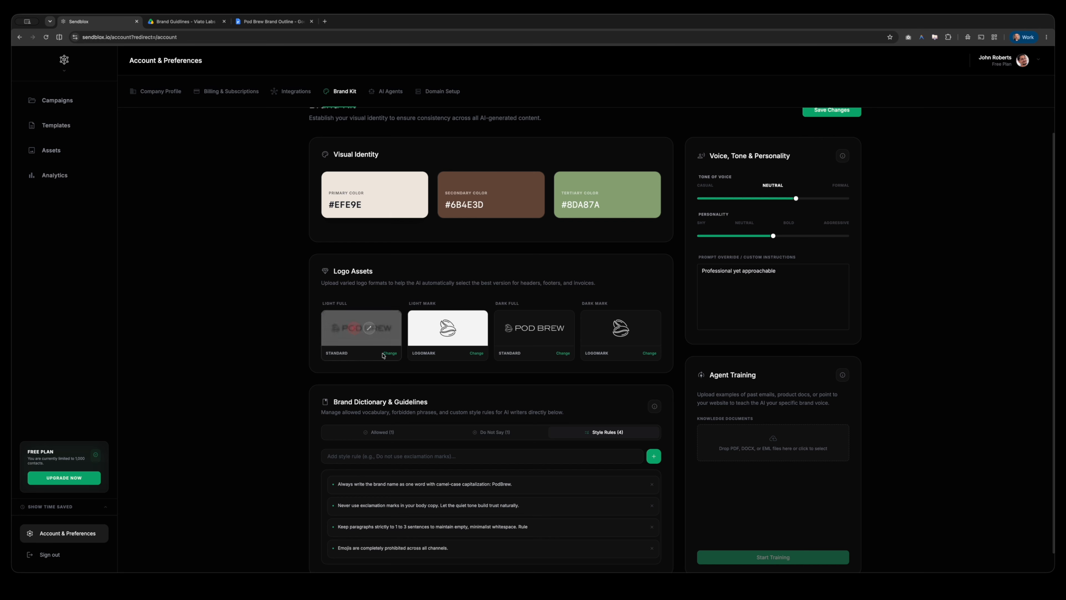
# Copy Rule 5 from Google Docs into Sendblox's Style Rules: "Prioritize education over quick selling; introduce the product's craft before any soft call to action.".
pyautogui.click(272, 21)
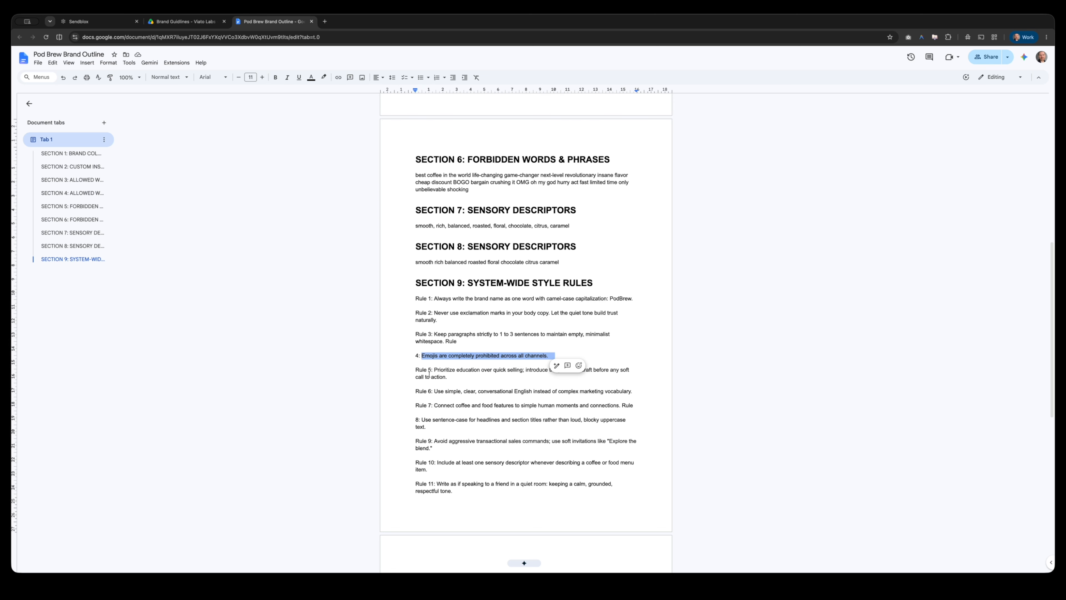
pyautogui.moveTo(435, 370); pyautogui.dragTo(449, 377)
pyautogui.press('super+c')
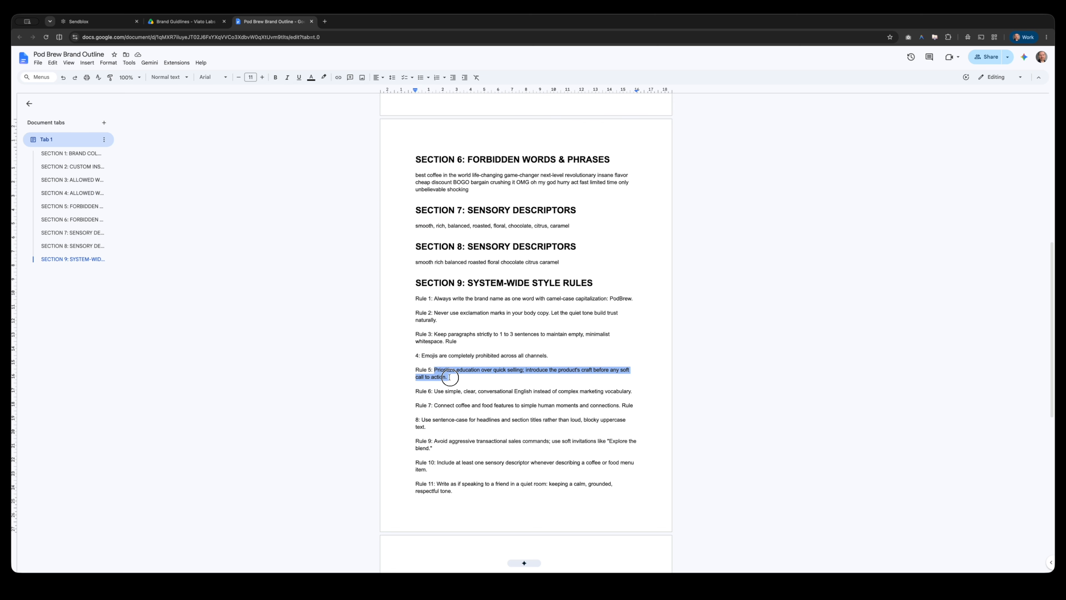
pyautogui.click(103, 21)
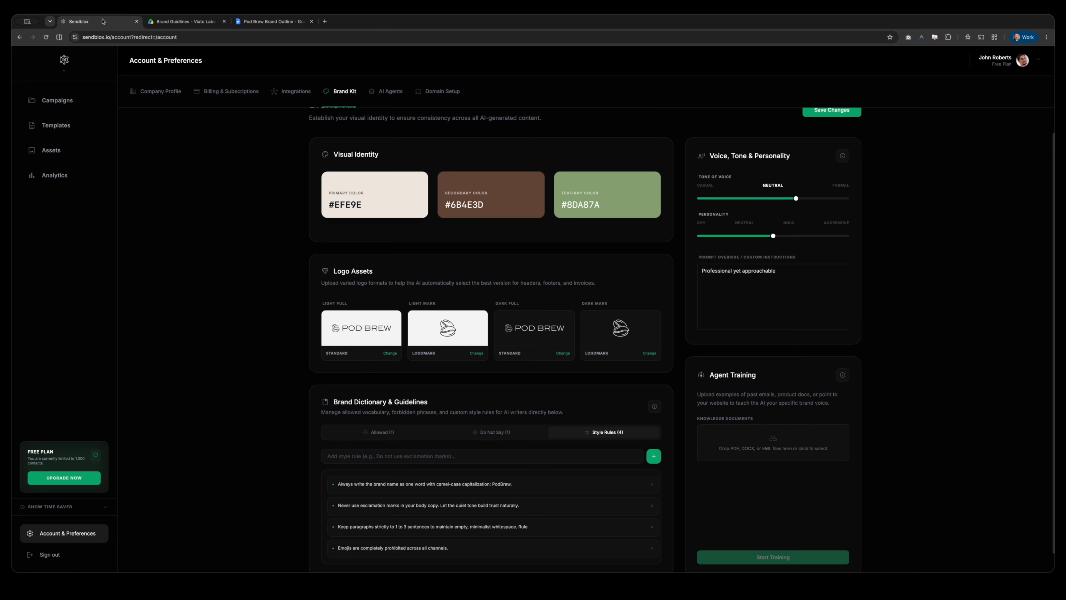
pyautogui.scroll(-1, 487, 483)
pyautogui.click(481, 431)
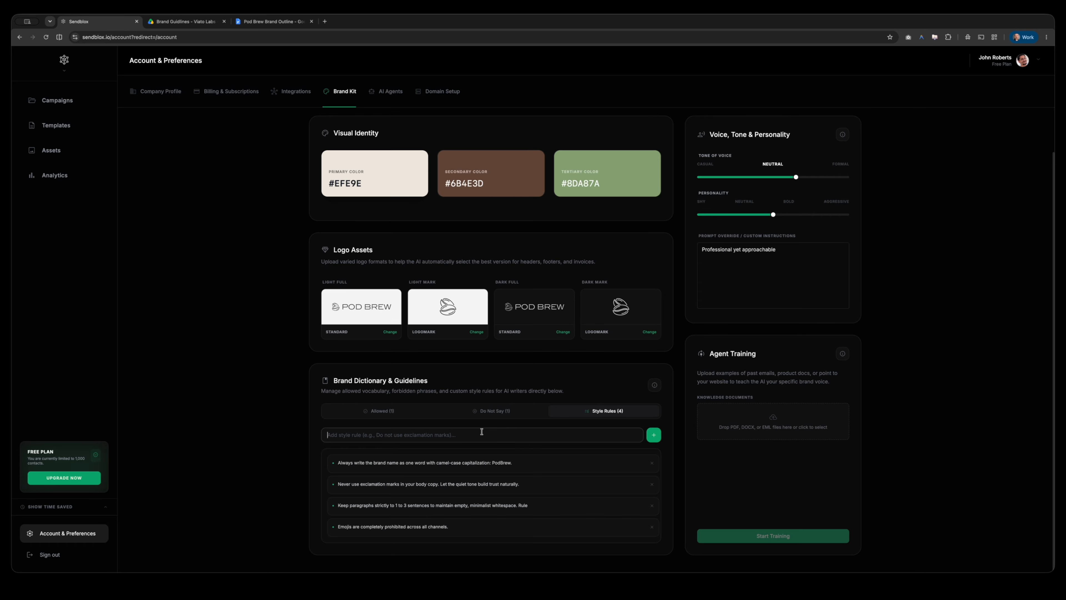
pyautogui.press('super+v')
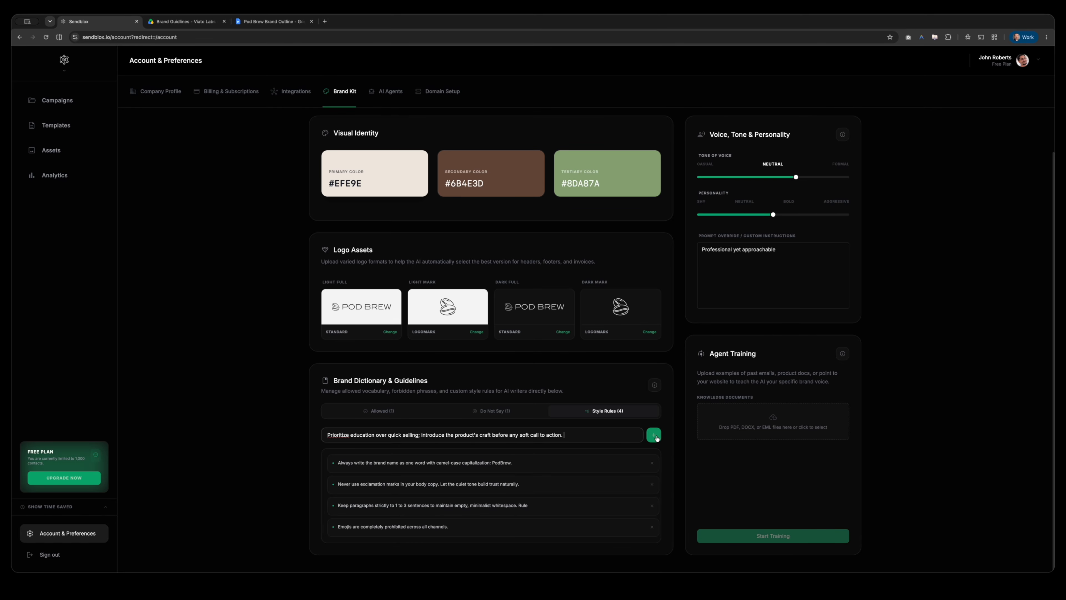
pyautogui.click(654, 435)
pyautogui.scroll(-1, 525, 483)
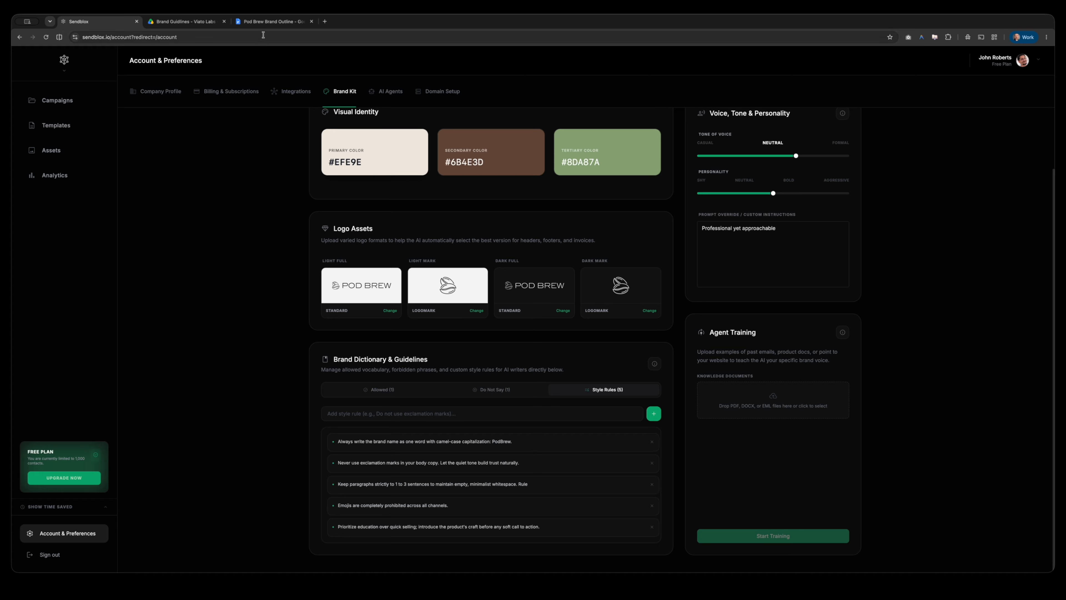
# Copy Rule 6 from Google Docs into Sendblox's Style Rules: "Use simple, clear, conversational English instead of complex marketing vocabulary.".
pyautogui.click(273, 21)
pyautogui.moveTo(440, 393); pyautogui.dragTo(643, 389)
pyautogui.press('super+c')
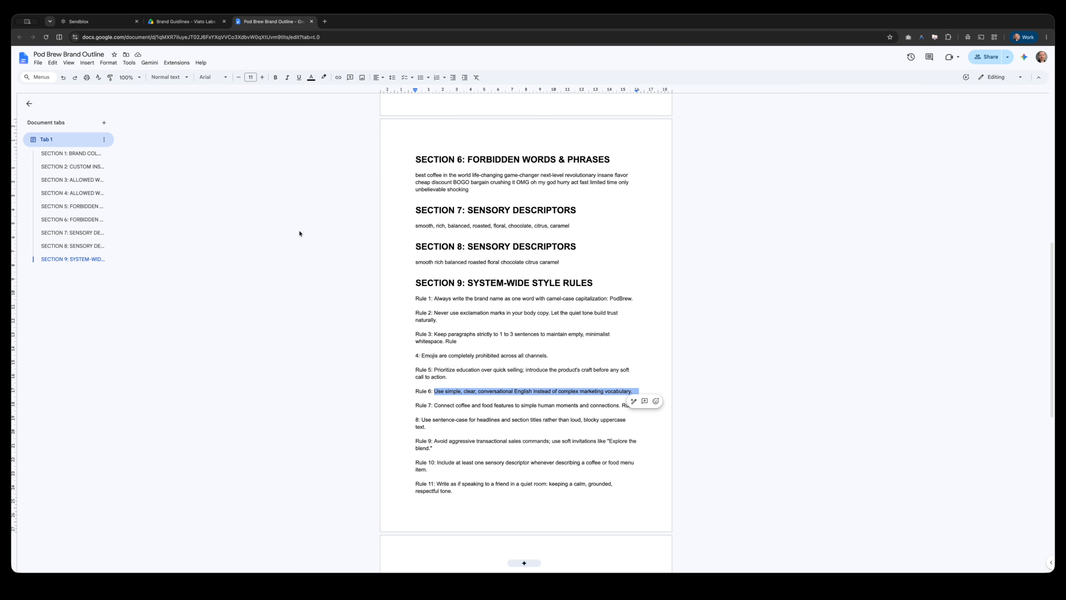
pyautogui.click(79, 21)
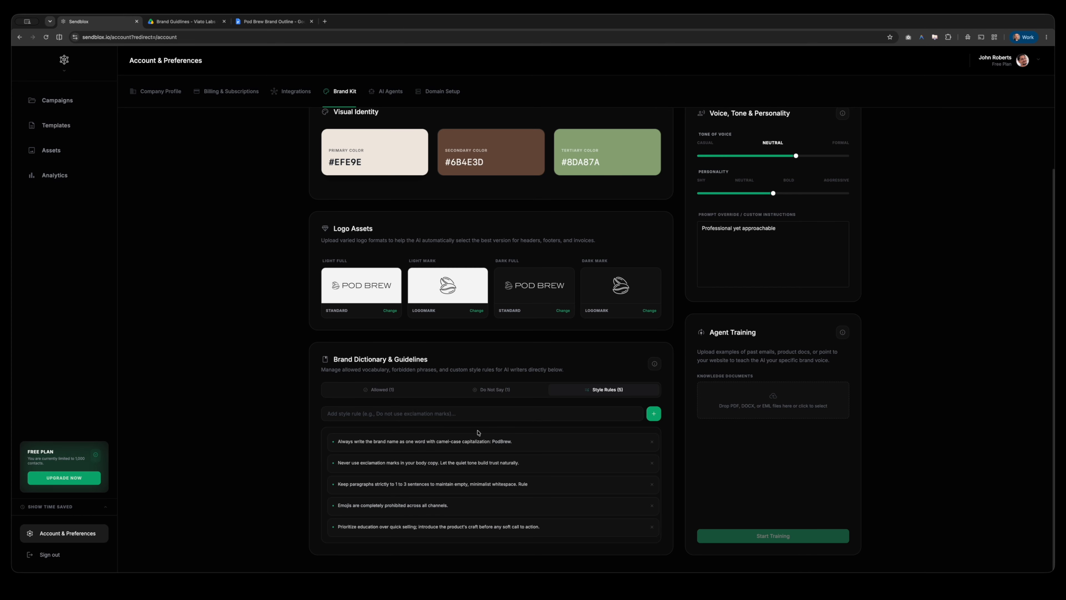
pyautogui.press('super+v')
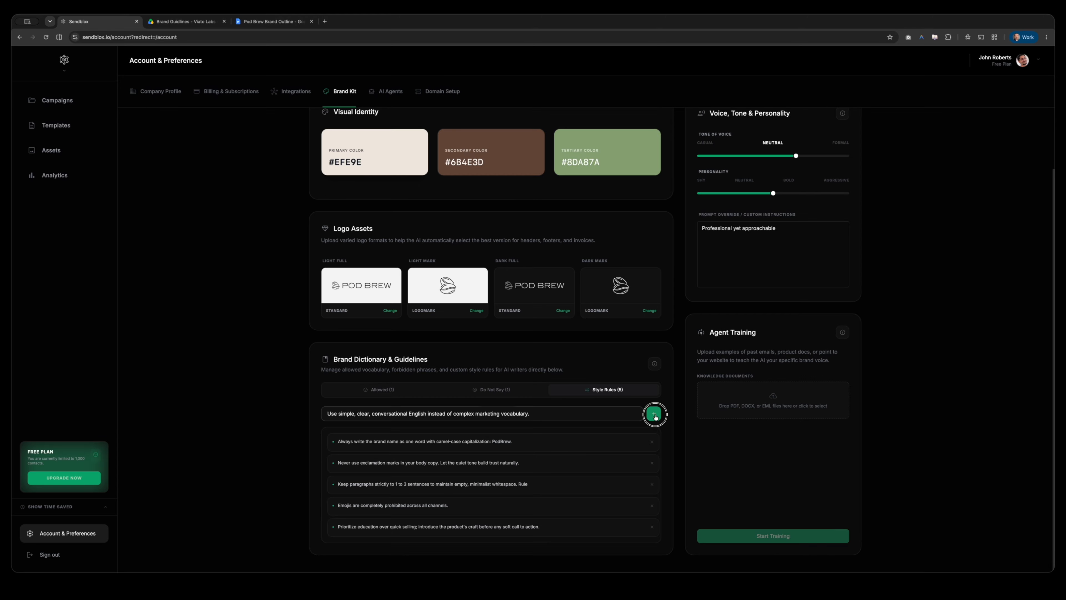
pyautogui.click(654, 414)
# Copy Rule 7 from Google Docs into Sendblox's Style Rules without the stray "Rule": "Connect coffee and food features to simple human moments and connections.".
pyautogui.click(273, 21)
pyautogui.scroll(-3, 434, 347)
pyautogui.moveTo(434, 328); pyautogui.dragTo(635, 327)
pyautogui.press('super+c')
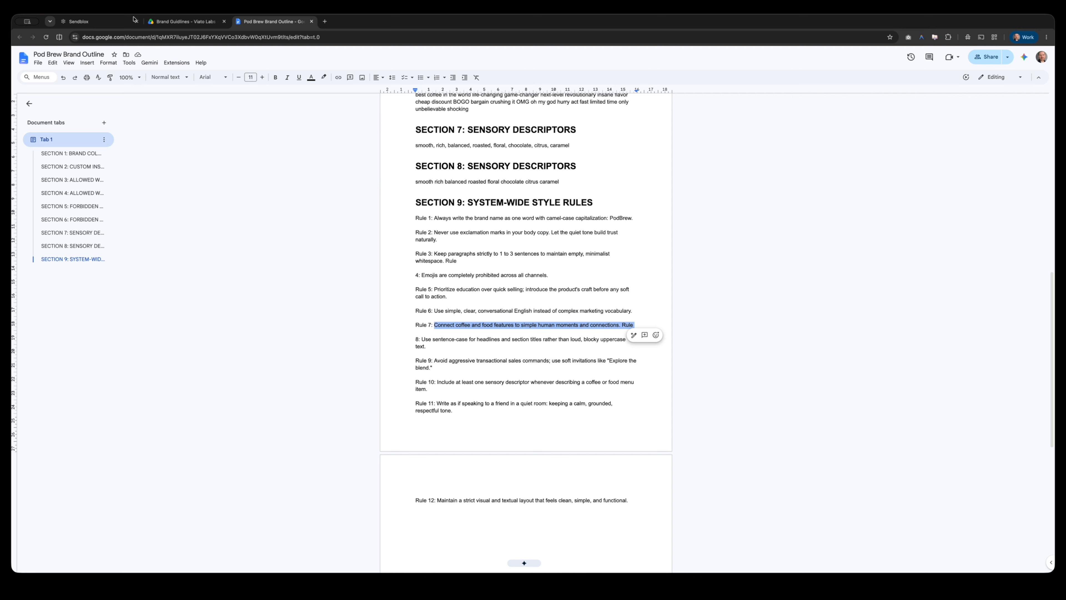
pyautogui.click(171, 22)
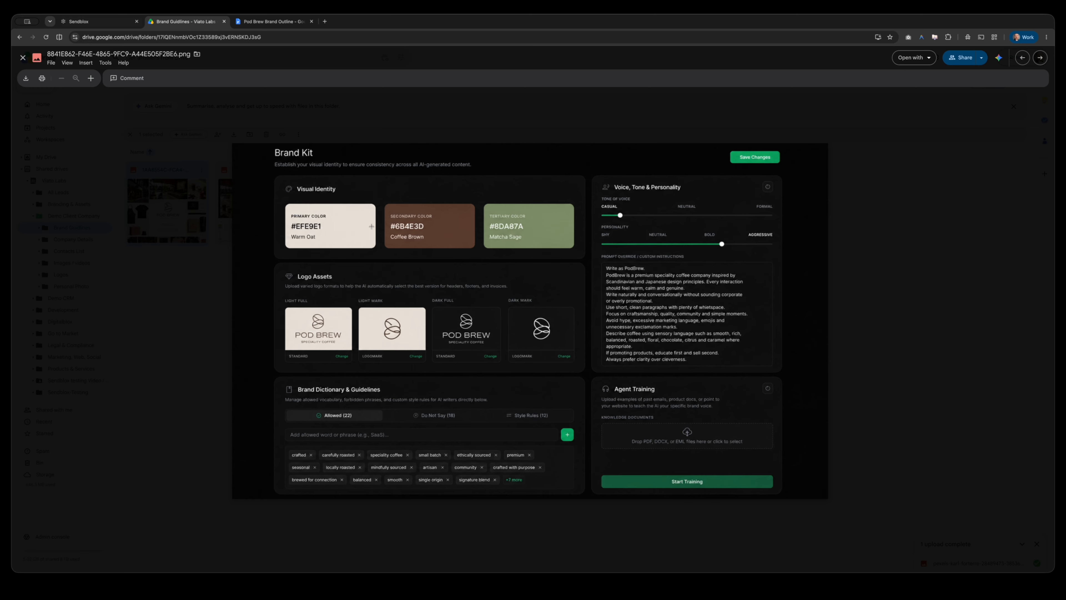
pyautogui.click(119, 25)
pyautogui.click(462, 415)
pyautogui.press('super+v')
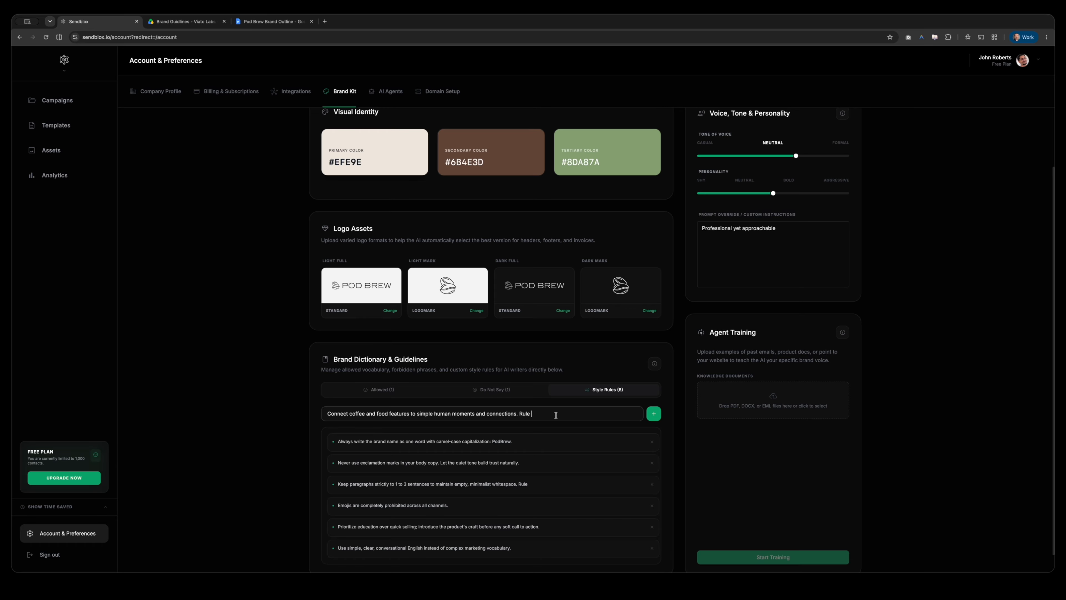
pyautogui.press('BackSpace')
pyautogui.press('BackSpace')
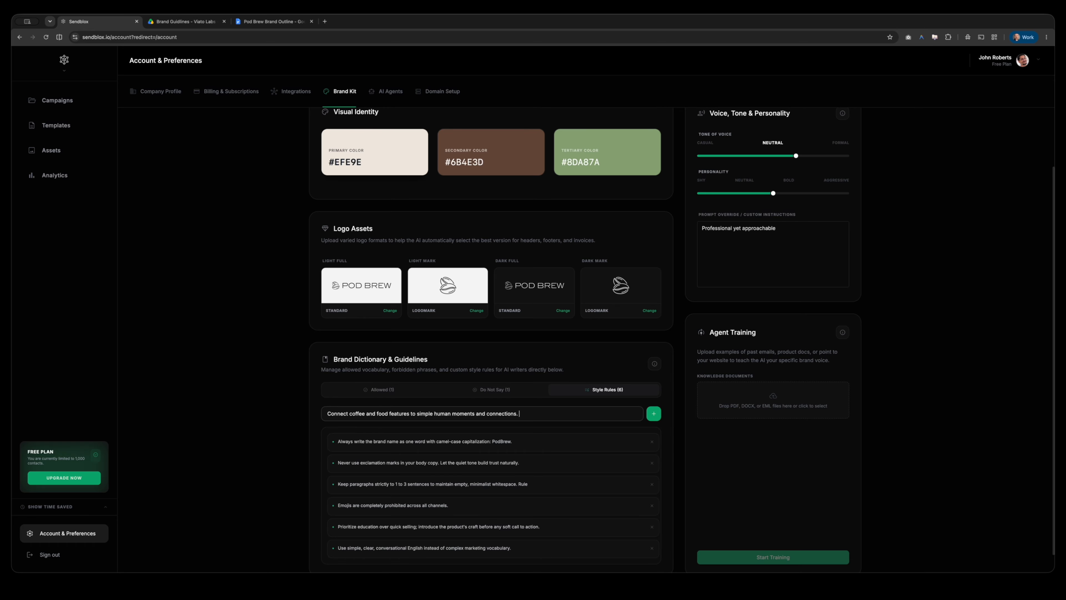
pyautogui.click(653, 414)
# Review the entries in the Brand Dictionary's Allowed, Do Not Say and Style Rules lists.
pyautogui.scroll(-1, 442, 436)
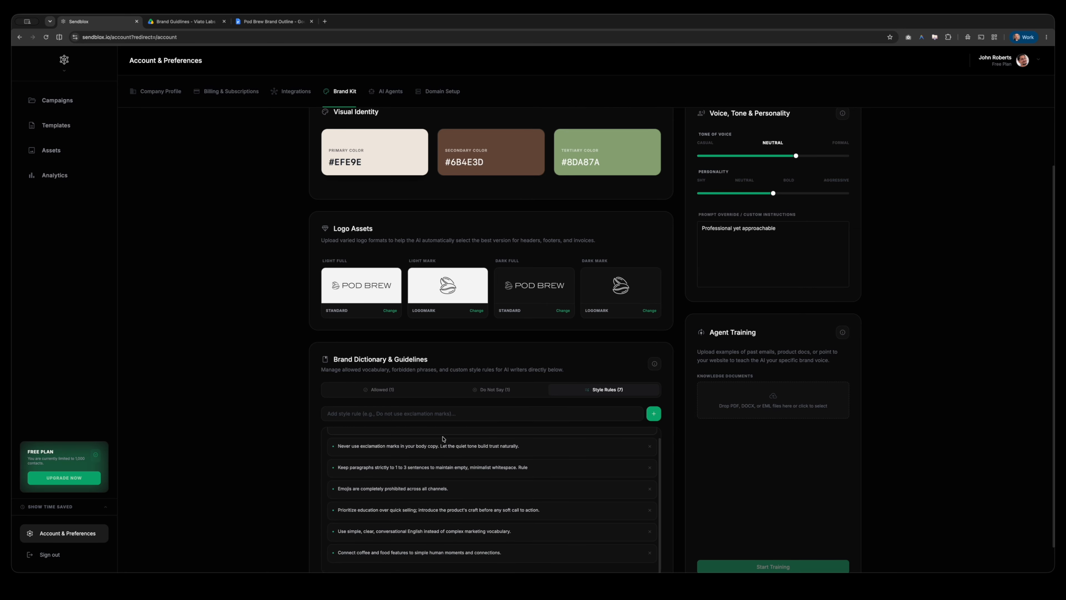
pyautogui.scroll(-1, 369, 387)
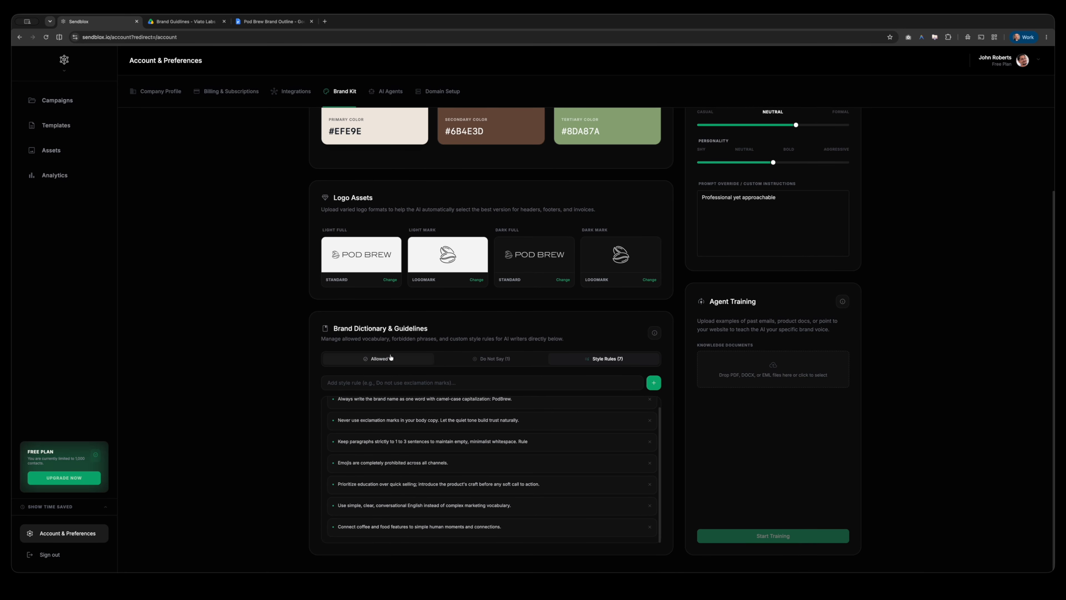
pyautogui.click(389, 358)
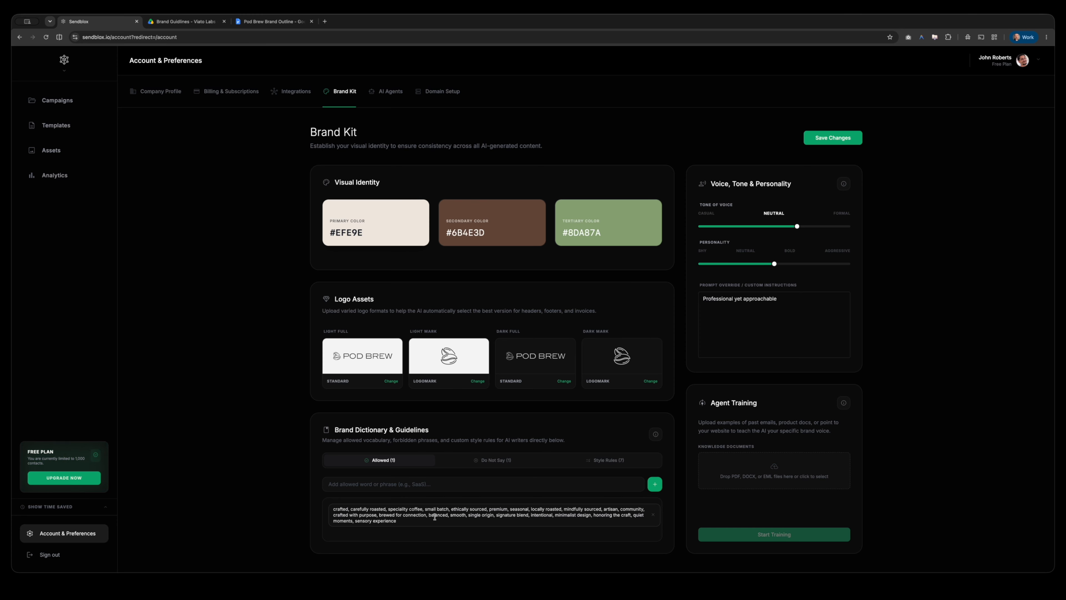
pyautogui.click(496, 460)
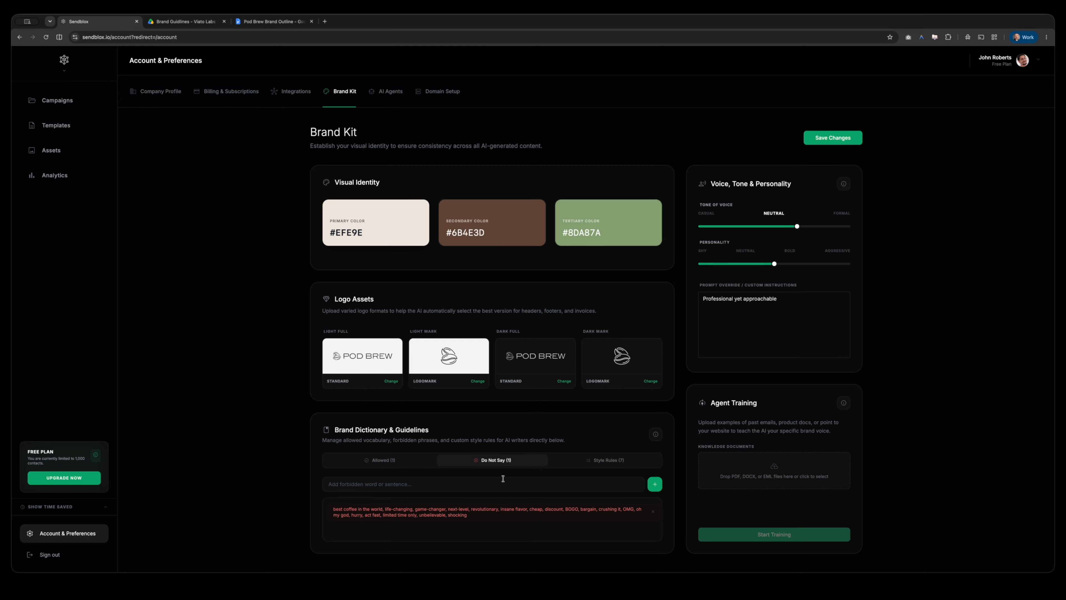
pyautogui.click(575, 467)
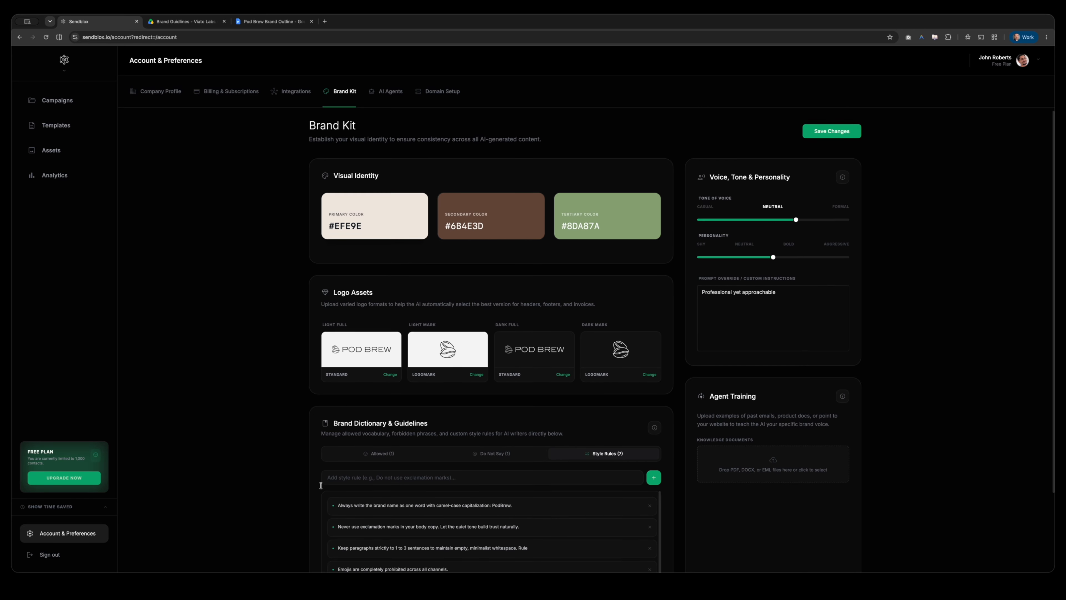
pyautogui.scroll(-3, 325, 482)
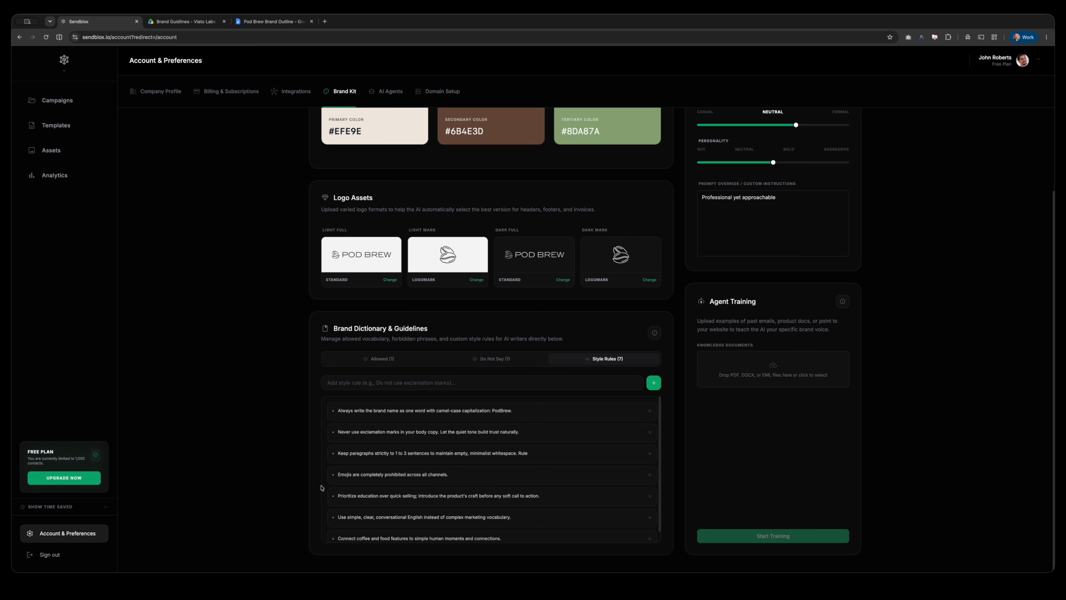
pyautogui.scroll(3, 307, 399)
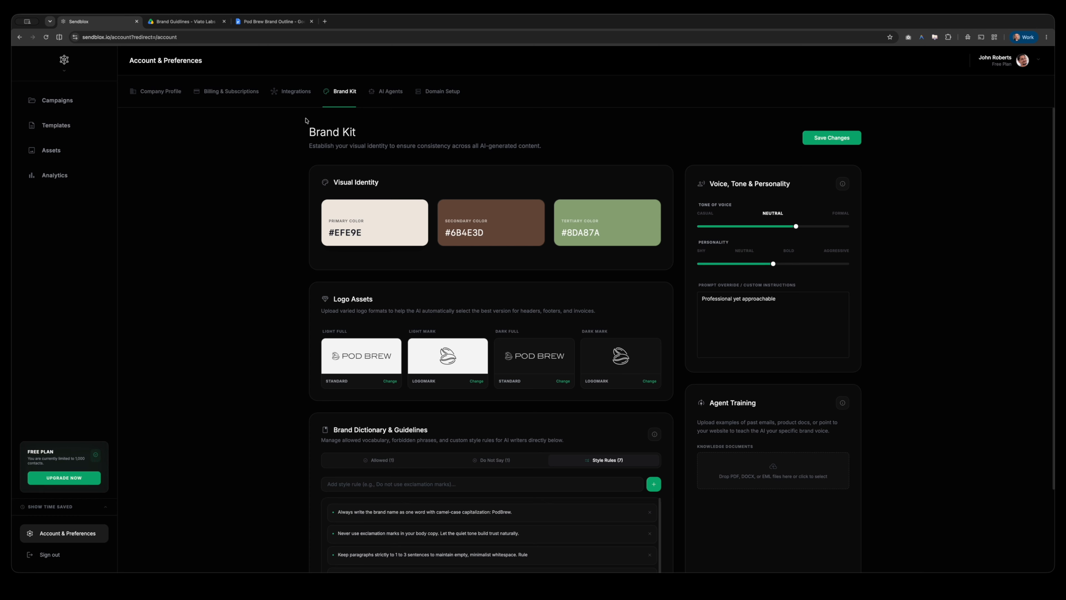
# Replace Sendblox's Prompt Override / Custom Instructions text with the full Section 2 paragraph from the Google Docs outline, removing the trailing line break.
pyautogui.click(272, 21)
pyautogui.scroll(12, 403, 248)
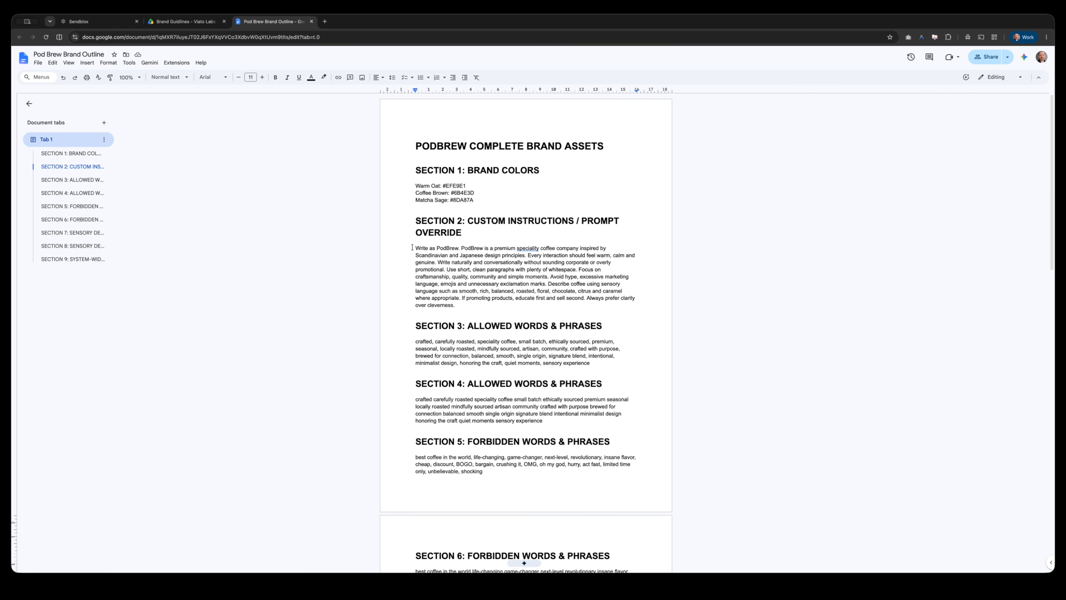
pyautogui.moveTo(416, 246); pyautogui.dragTo(490, 304)
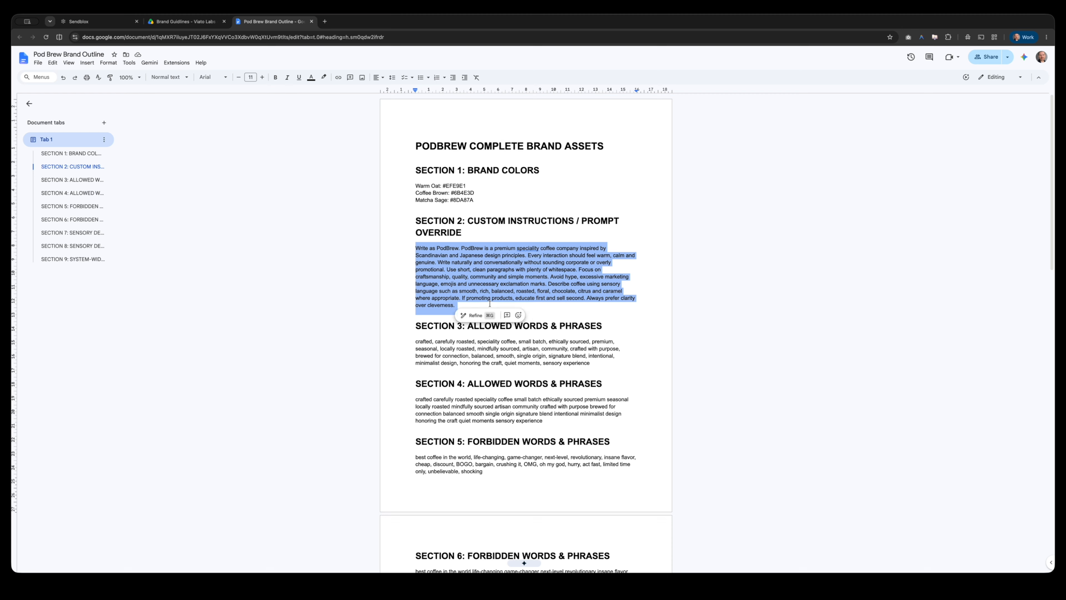
pyautogui.click(97, 21)
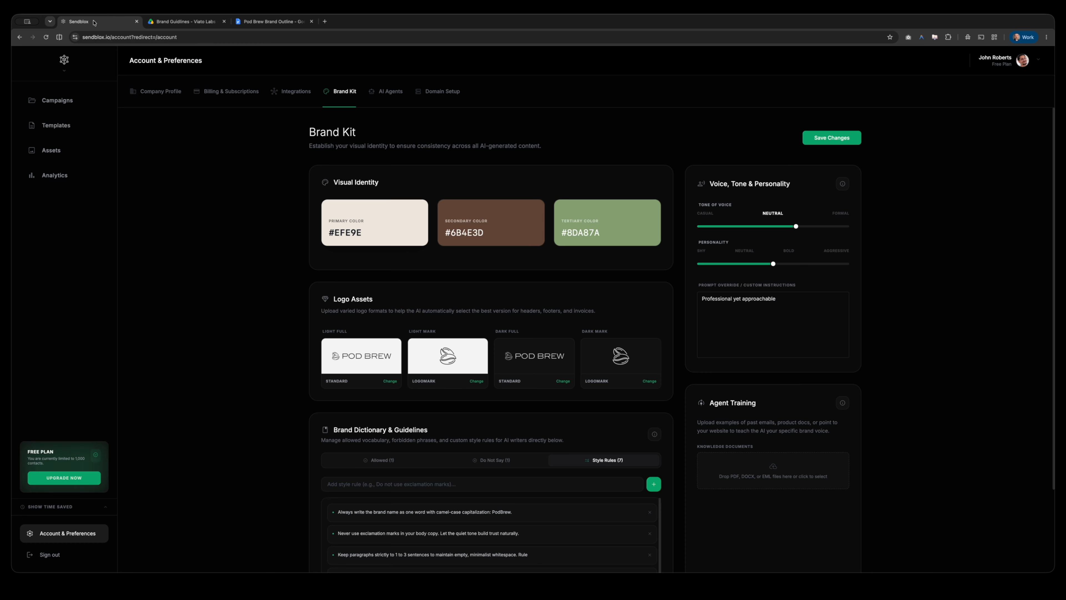
pyautogui.tripleClick(704, 298)
pyautogui.press('super+v')
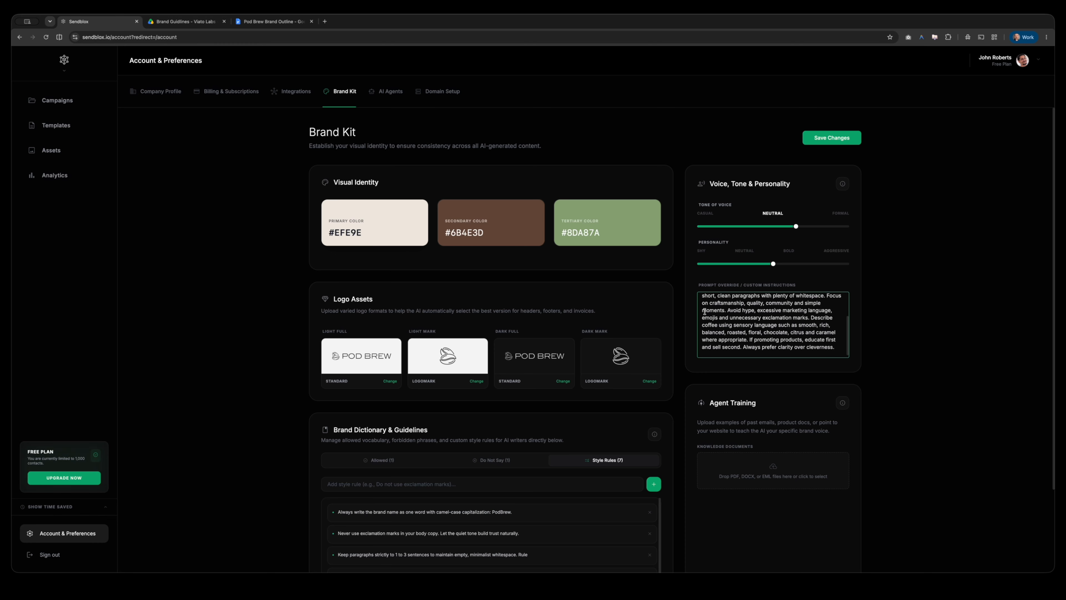
pyautogui.press('BackSpace')
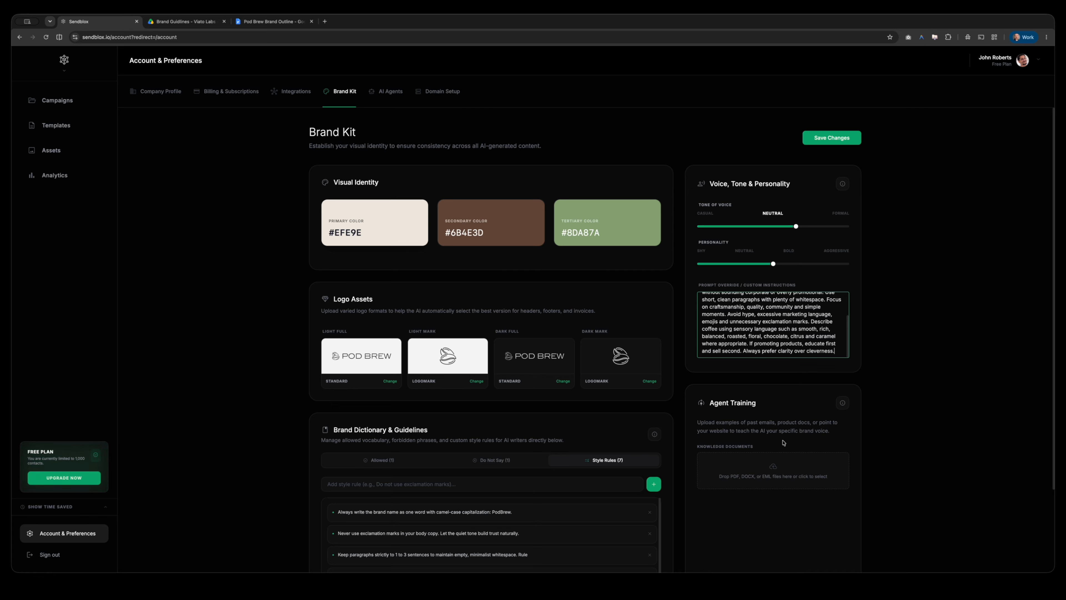
pyautogui.scroll(5, 773, 340)
pyautogui.click(829, 345)
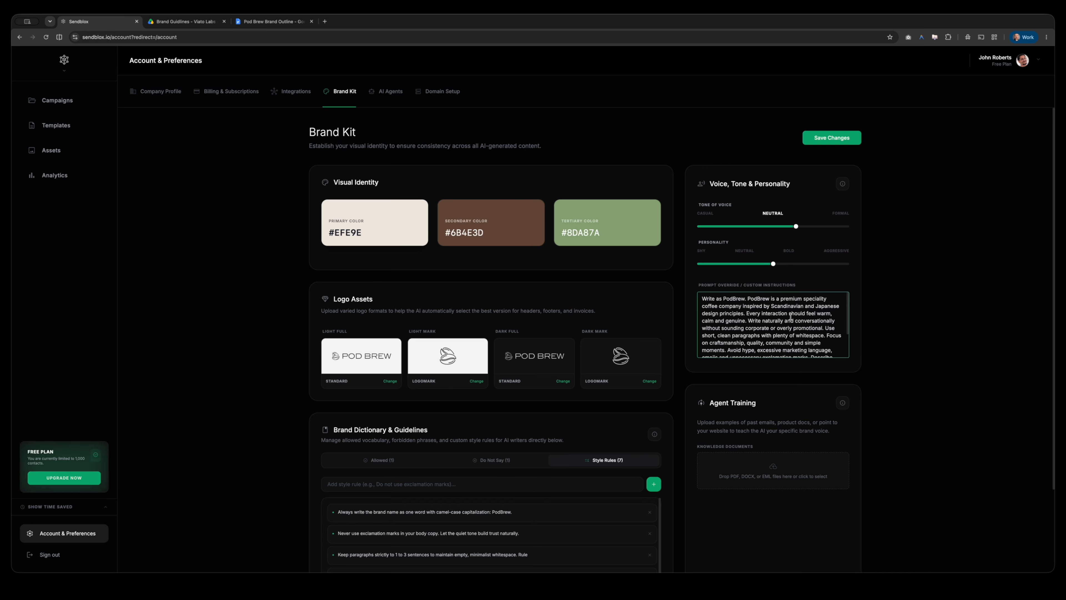
pyautogui.scroll(-2, 749, 322)
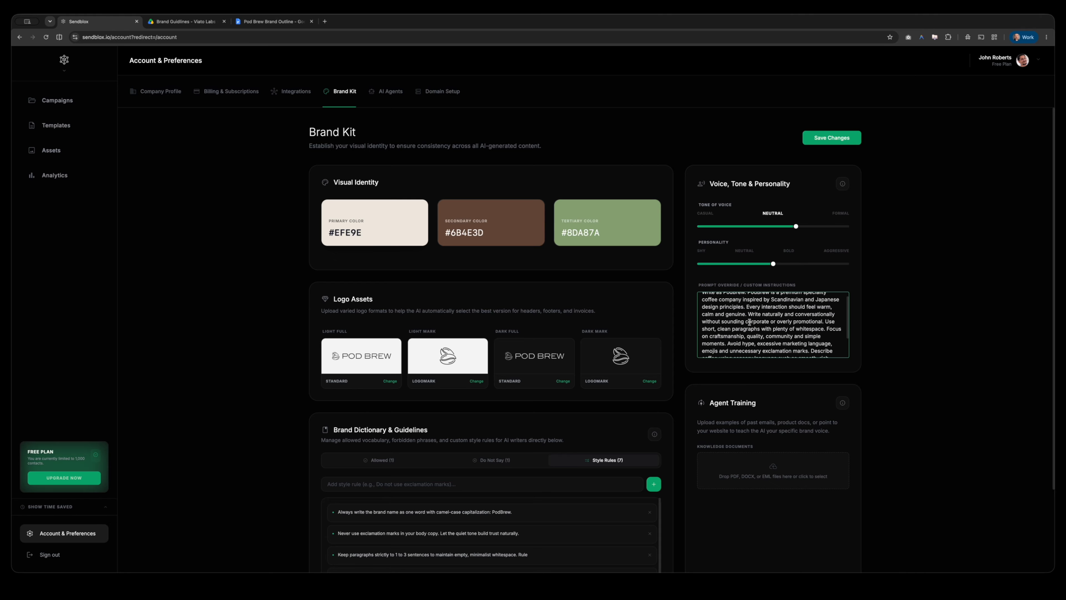
pyautogui.scroll(-1, 749, 322)
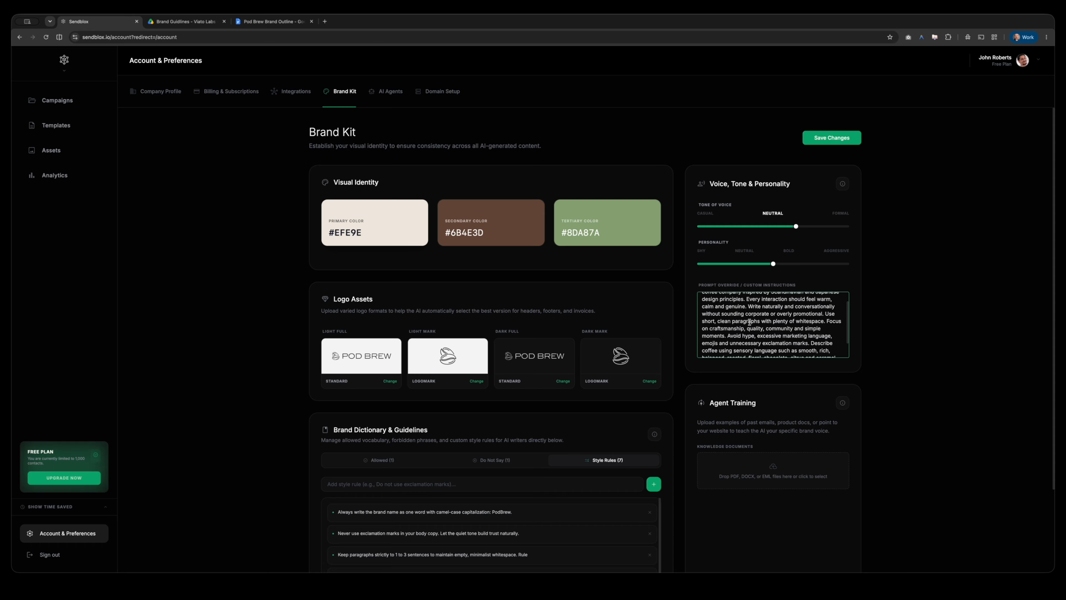
# Read through the Prompt Override / Custom Instructions text to its end and return to its beginning.
pyautogui.scroll(-1, 749, 322)
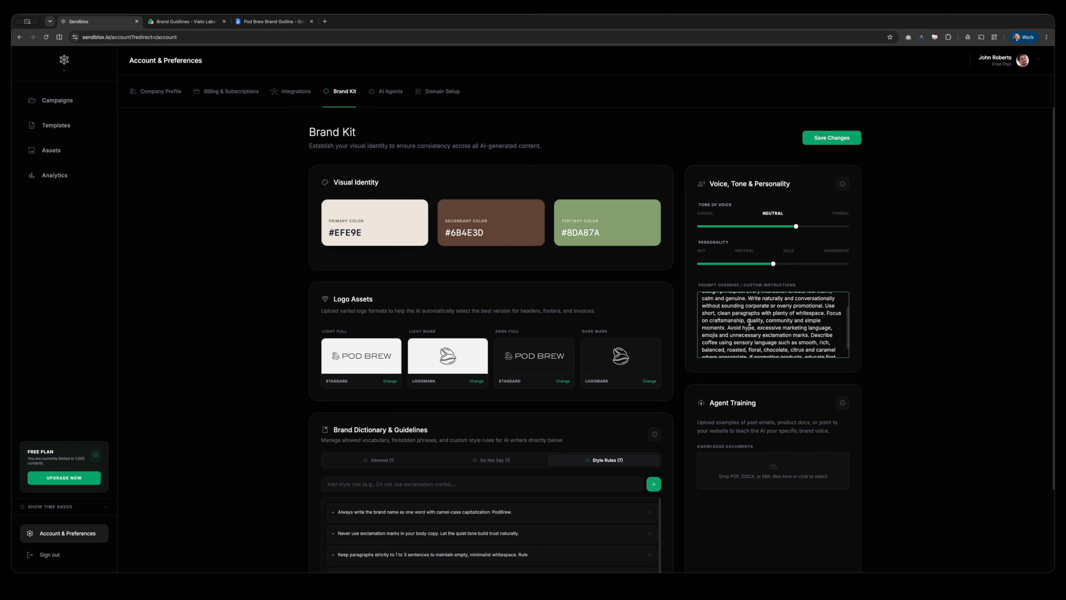
pyautogui.scroll(-1, 749, 322)
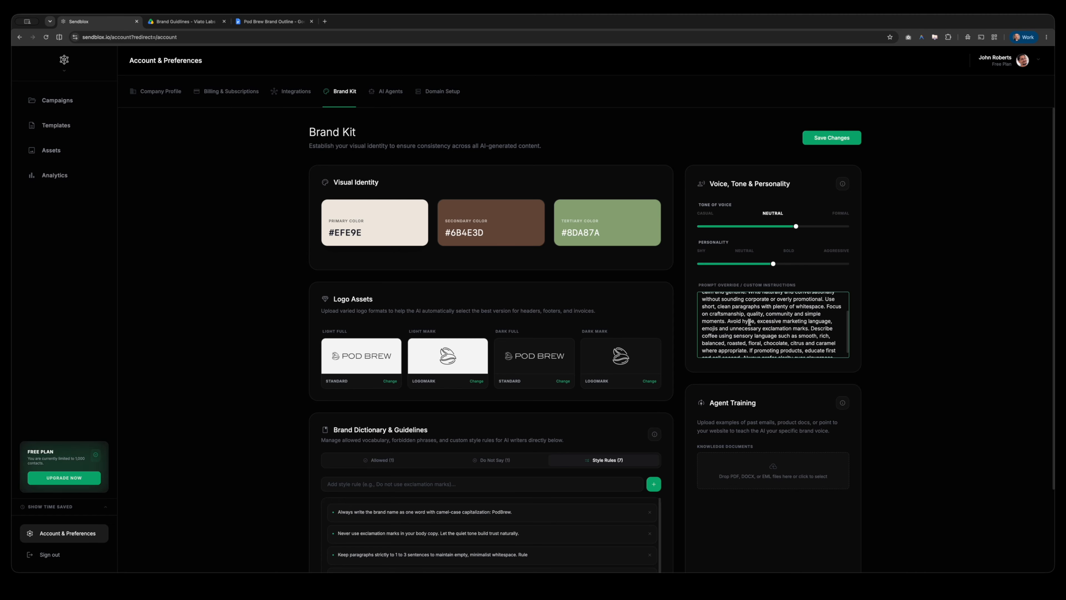
pyautogui.scroll(-1, 749, 321)
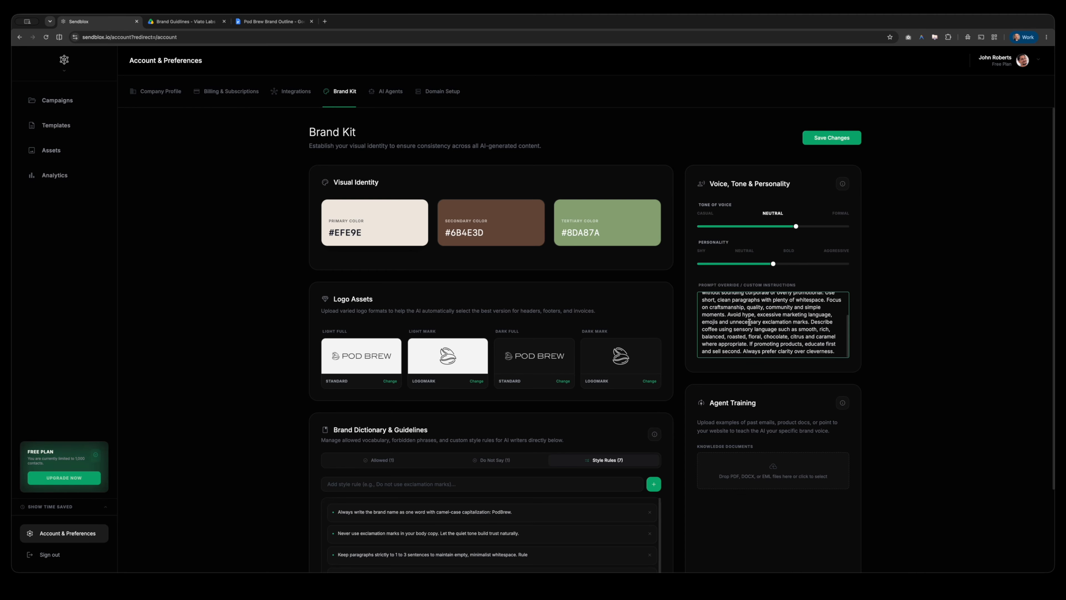
pyautogui.scroll(-1, 749, 322)
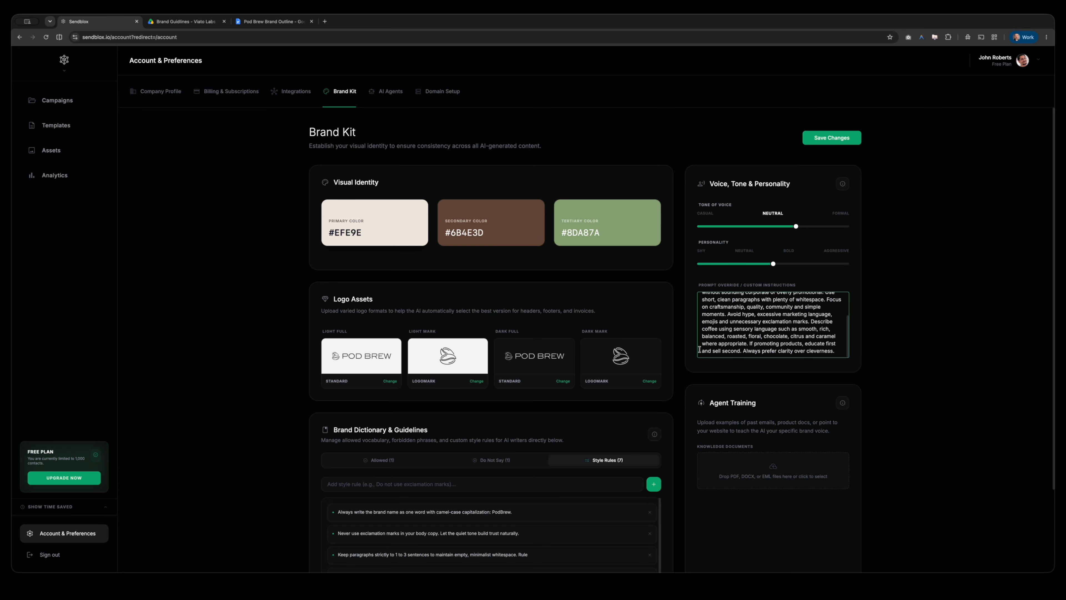
pyautogui.scroll(3, 699, 349)
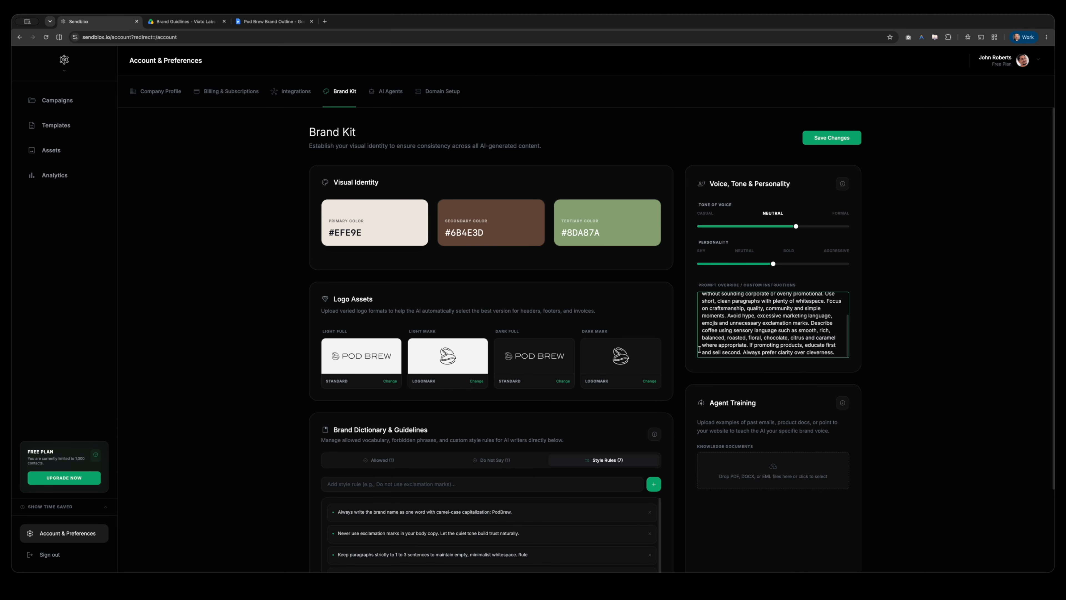
pyautogui.click(687, 338)
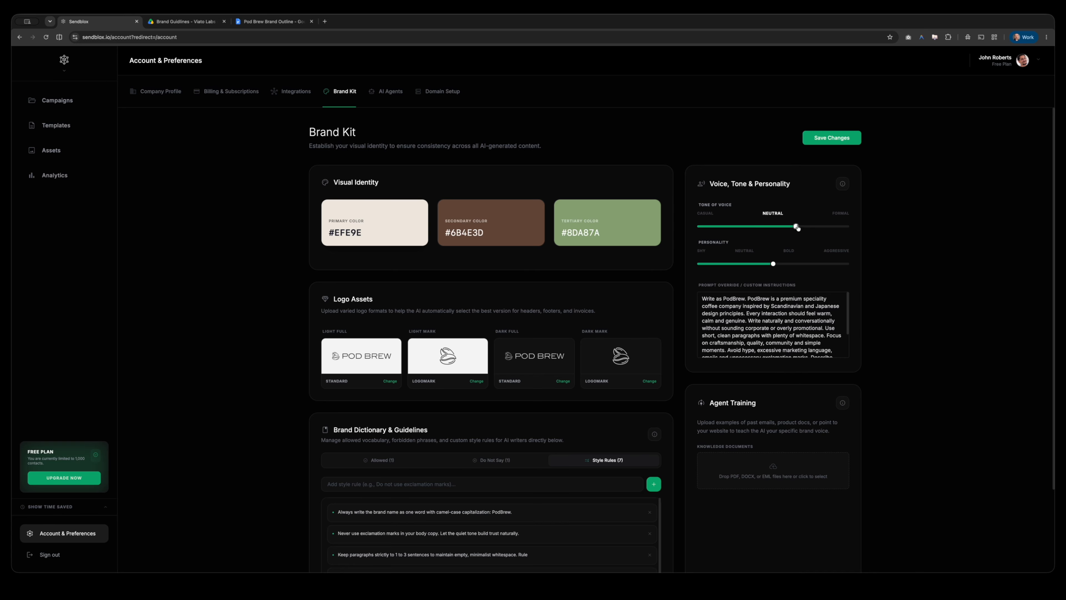
# Set the brand's Tone of Voice to Casual and its Personality to Neutral.
pyautogui.moveTo(795, 227)
pyautogui.mouseDown()
pyautogui.moveTo(850, 227)
pyautogui.moveTo(812, 227)
pyautogui.mouseUp()
pyautogui.moveTo(813, 226); pyautogui.dragTo(699, 227)
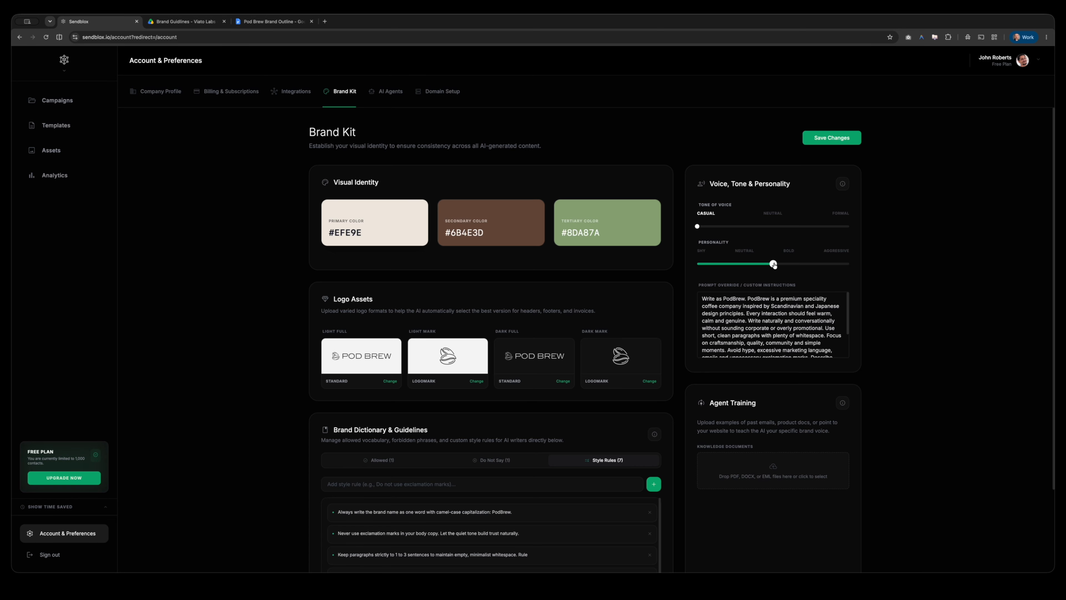
pyautogui.moveTo(773, 265); pyautogui.dragTo(797, 261)
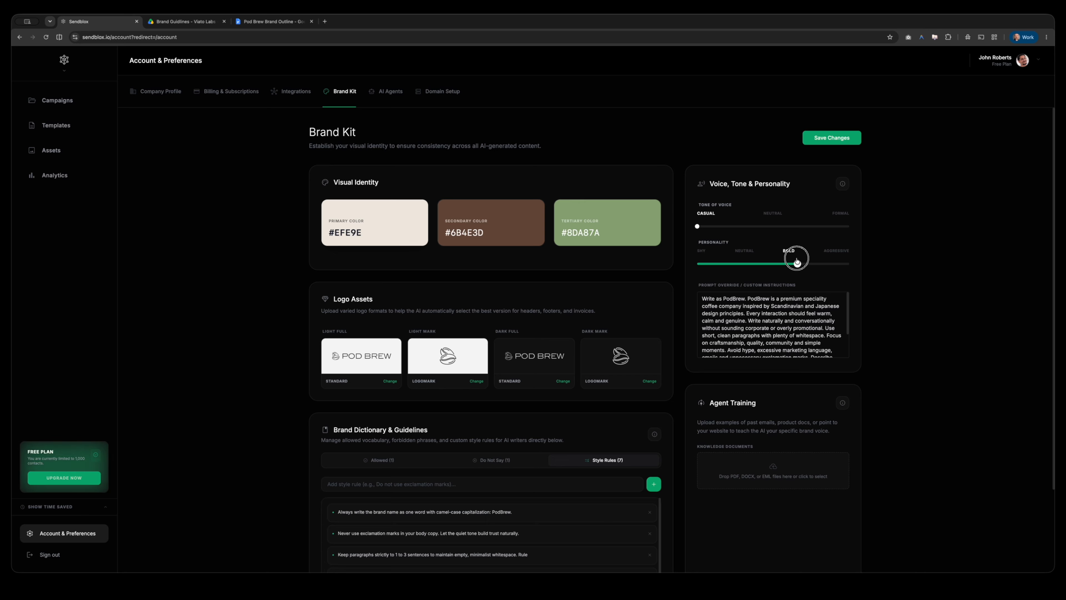
pyautogui.moveTo(797, 261); pyautogui.dragTo(837, 264)
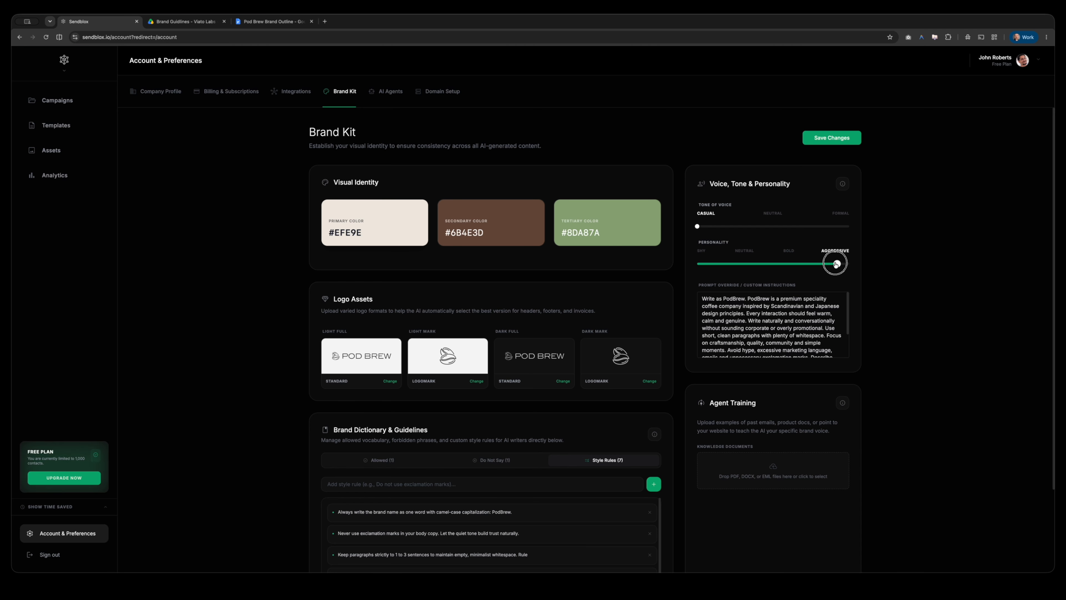
pyautogui.moveTo(836, 263); pyautogui.dragTo(836, 264)
pyautogui.click(772, 309)
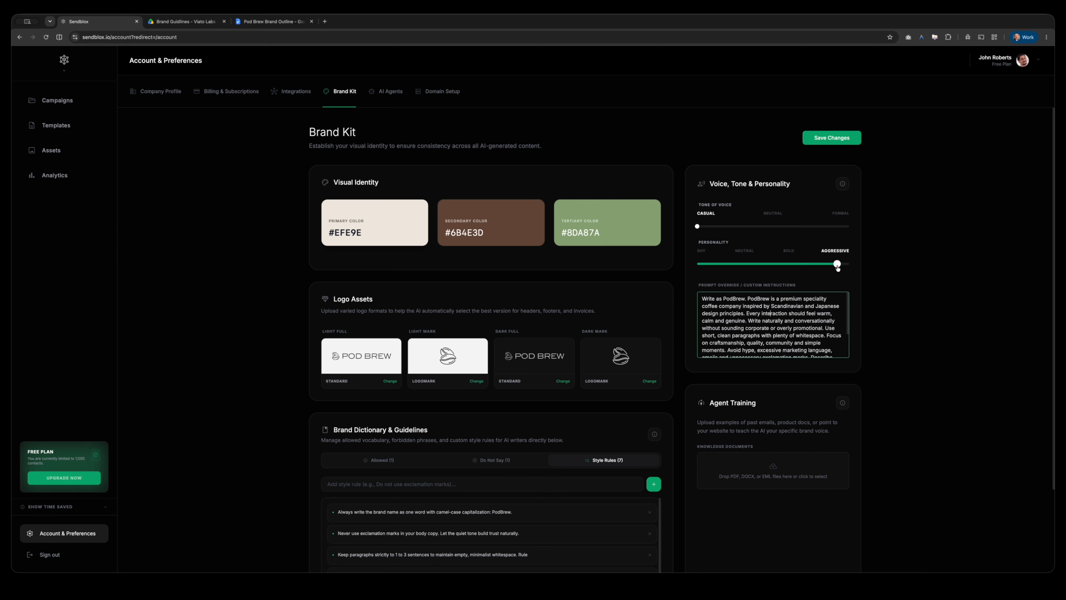
pyautogui.moveTo(838, 266); pyautogui.dragTo(745, 260)
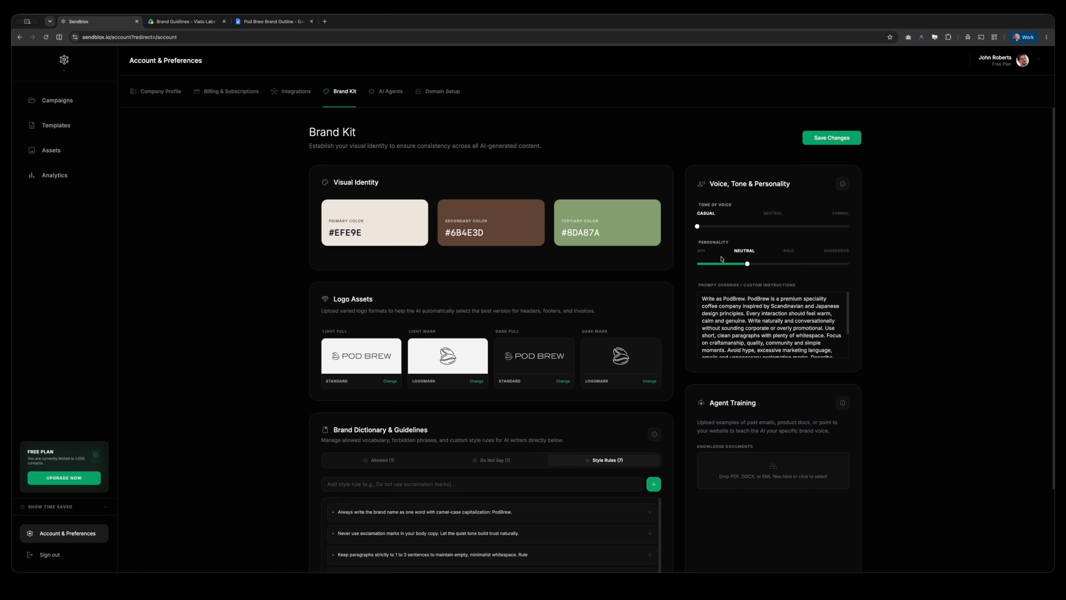
pyautogui.moveTo(746, 264)
pyautogui.mouseDown()
pyautogui.moveTo(696, 264)
pyautogui.moveTo(707, 252)
pyautogui.moveTo(697, 260)
pyautogui.moveTo(838, 263)
pyautogui.moveTo(742, 262)
pyautogui.mouseUp()
# Look over the completed Brand Kit and save its changes.
pyautogui.scroll(-3, 663, 255)
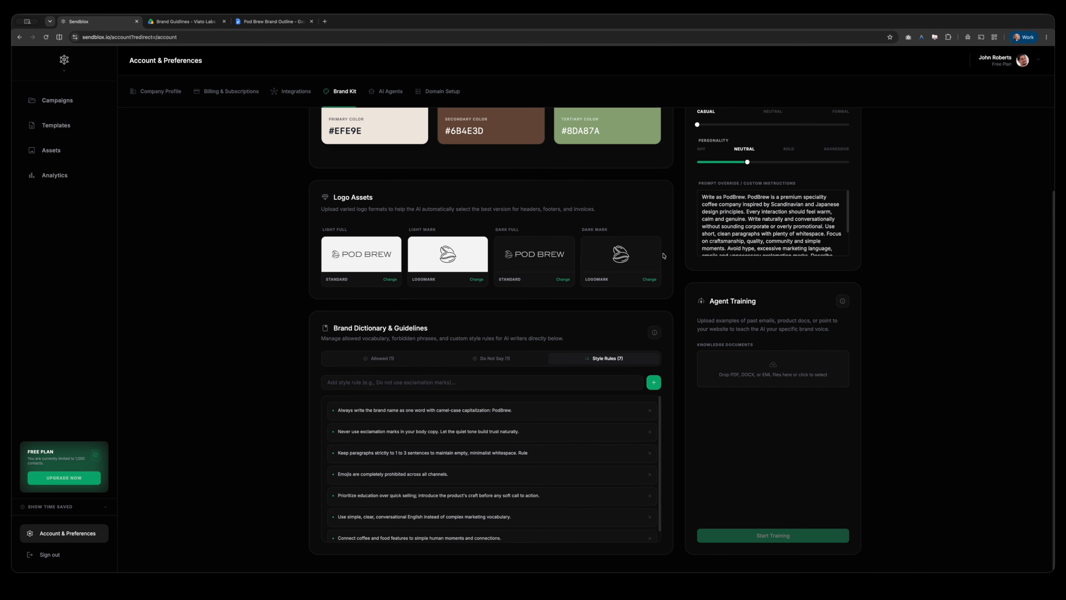
pyautogui.scroll(2, 663, 255)
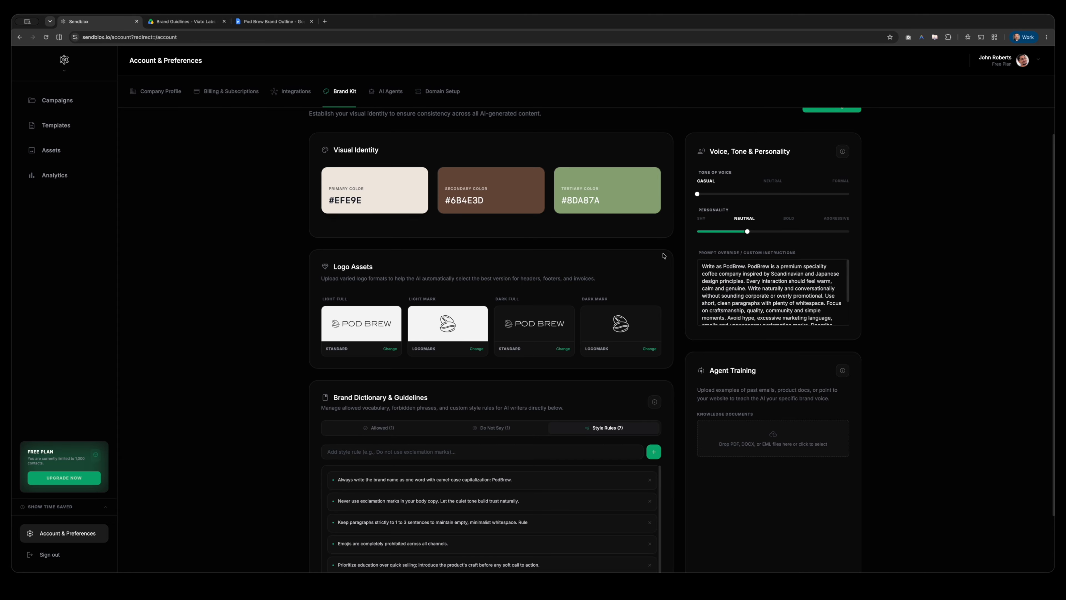
pyautogui.scroll(1, 808, 150)
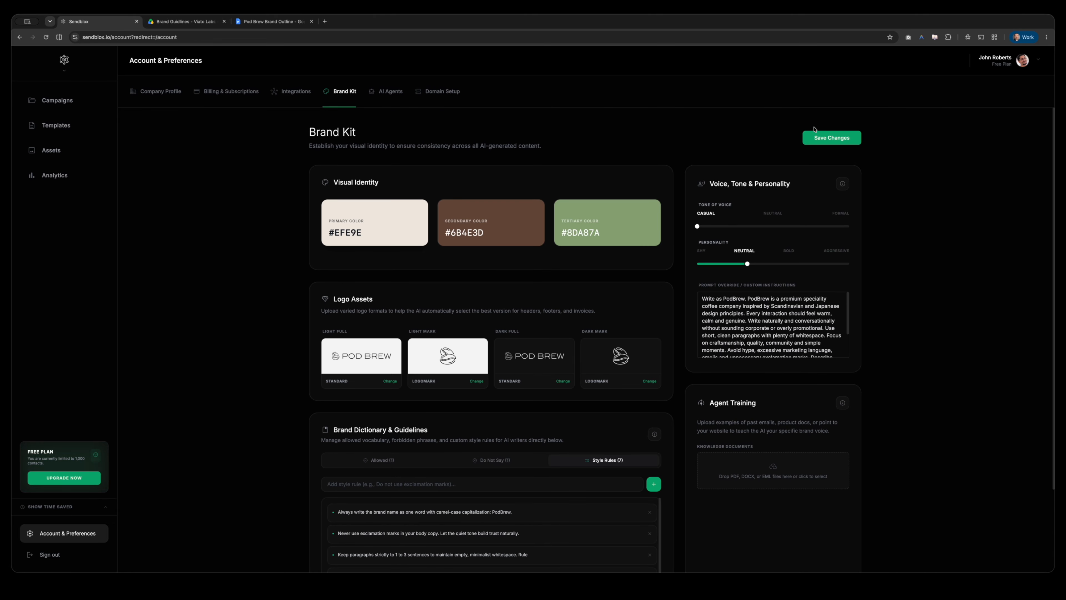
pyautogui.click(826, 142)
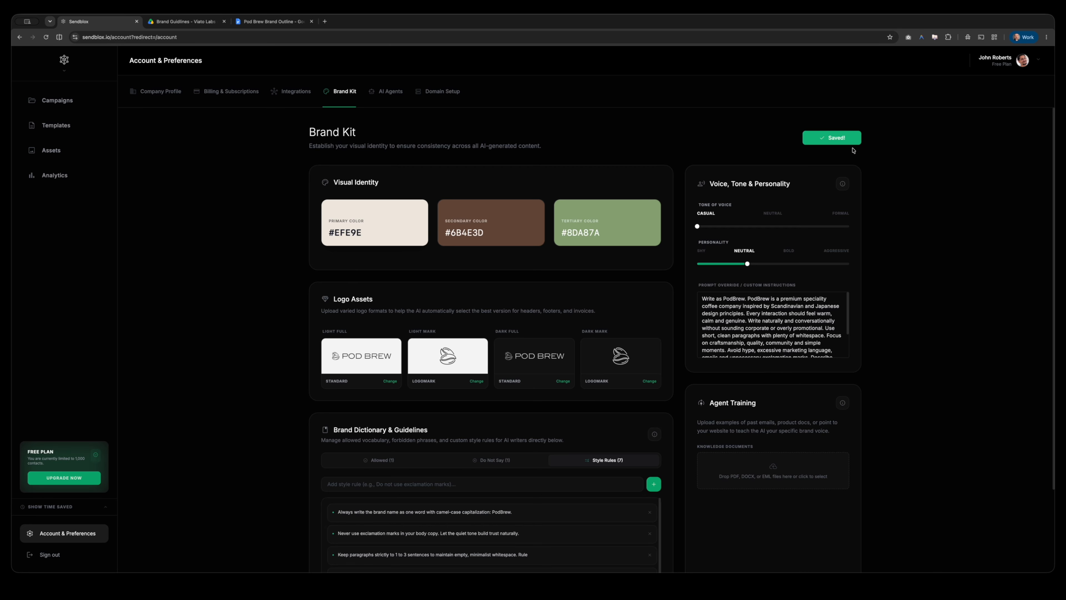
# Review the saved Brand Kit sections and view the primary color's adjustment options without changing the color.
pyautogui.scroll(-2, 669, 139)
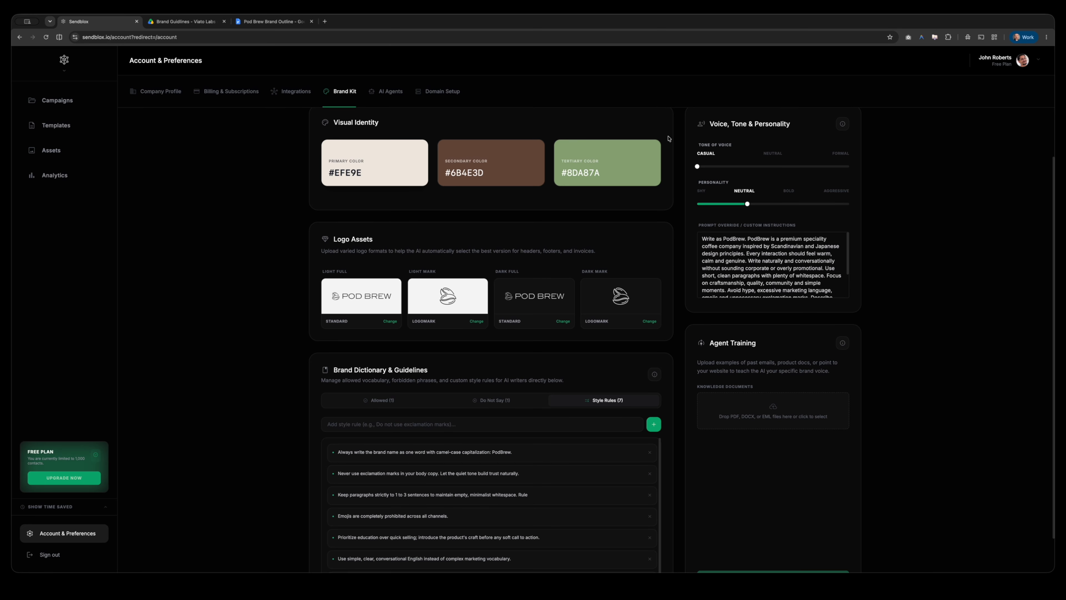
pyautogui.scroll(1, 427, 279)
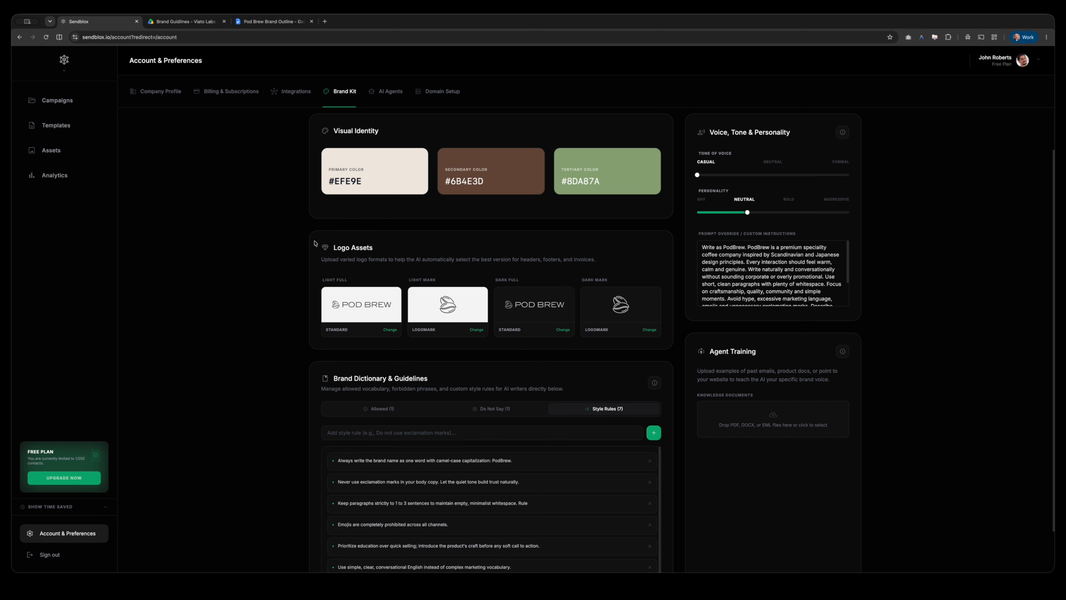
pyautogui.scroll(2, 280, 262)
pyautogui.click(365, 212)
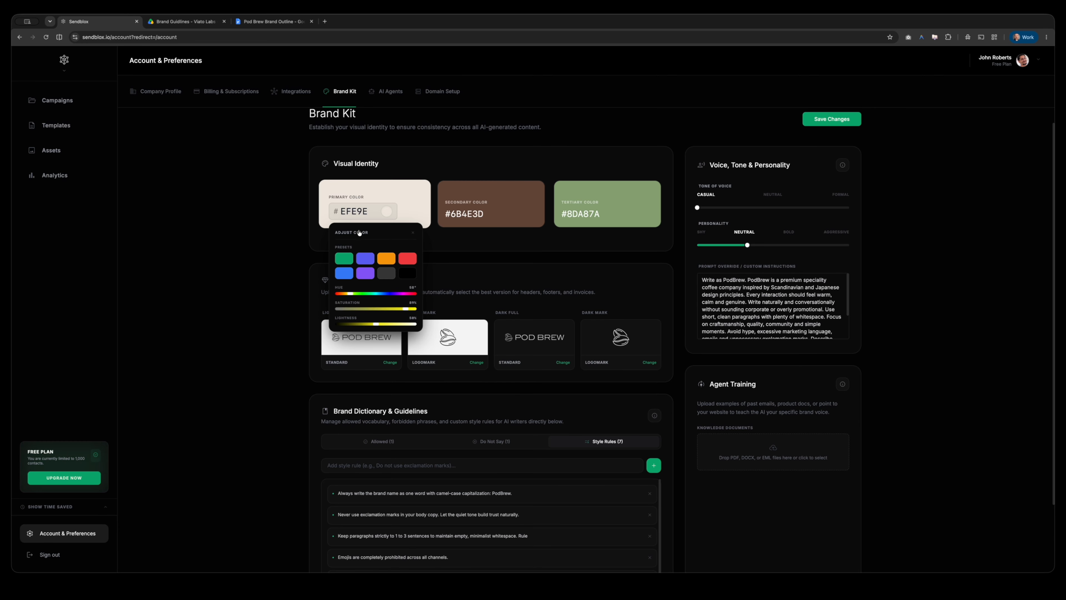
pyautogui.click(452, 257)
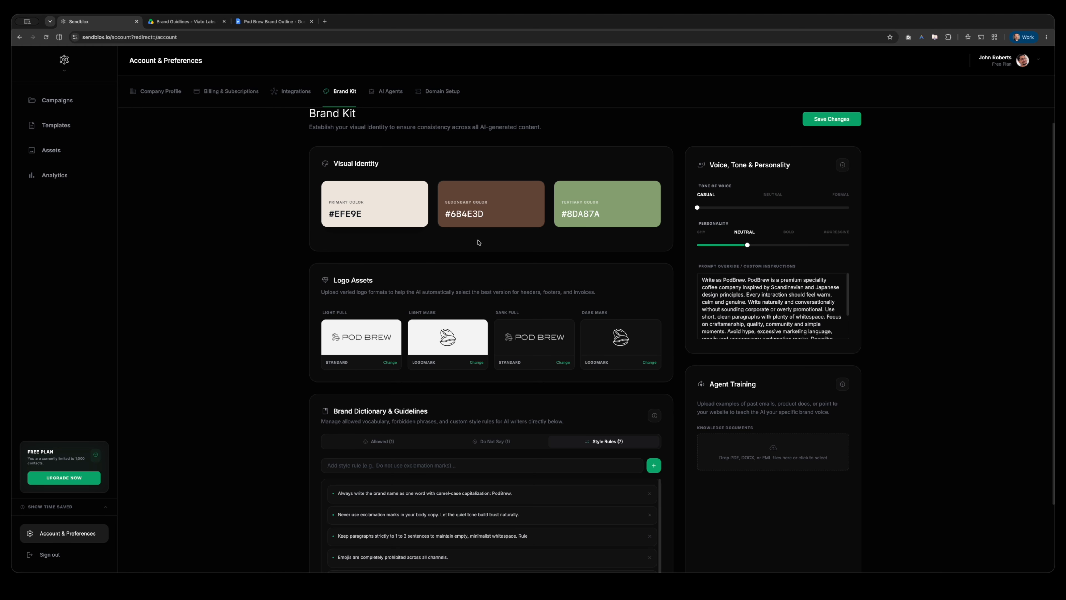
pyautogui.scroll(1, 588, 167)
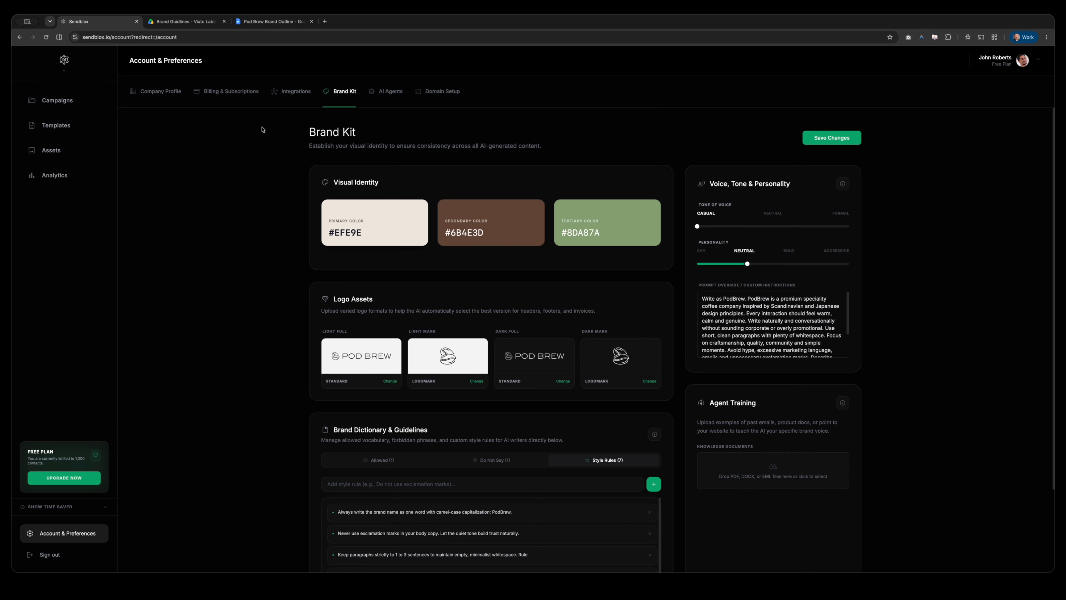
# Check the organization details in the Company Profile and return to the Brand Kit to look it over.
pyautogui.click(161, 93)
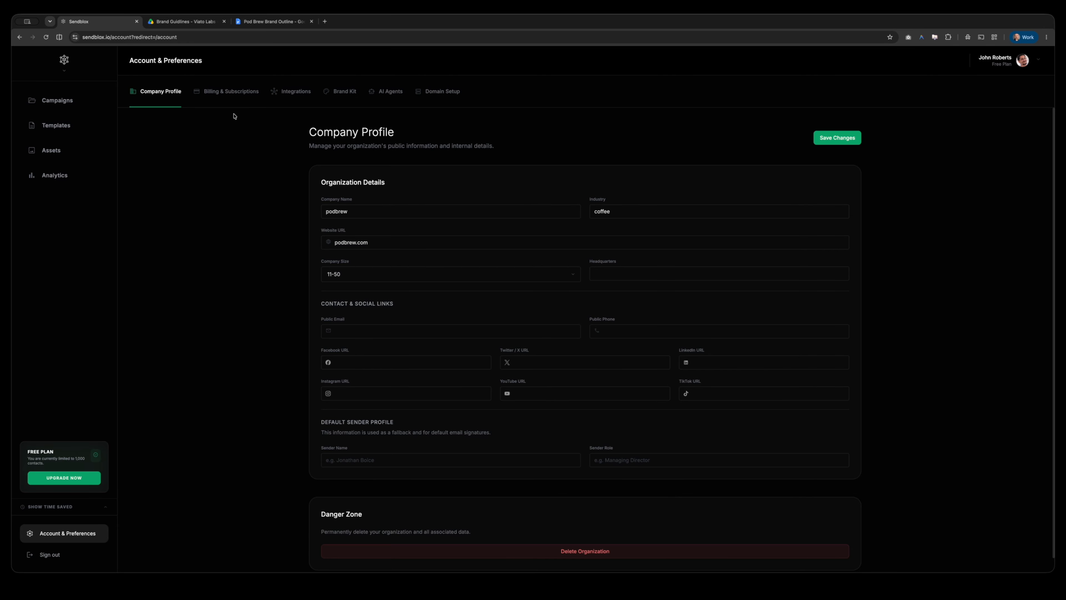
pyautogui.click(343, 92)
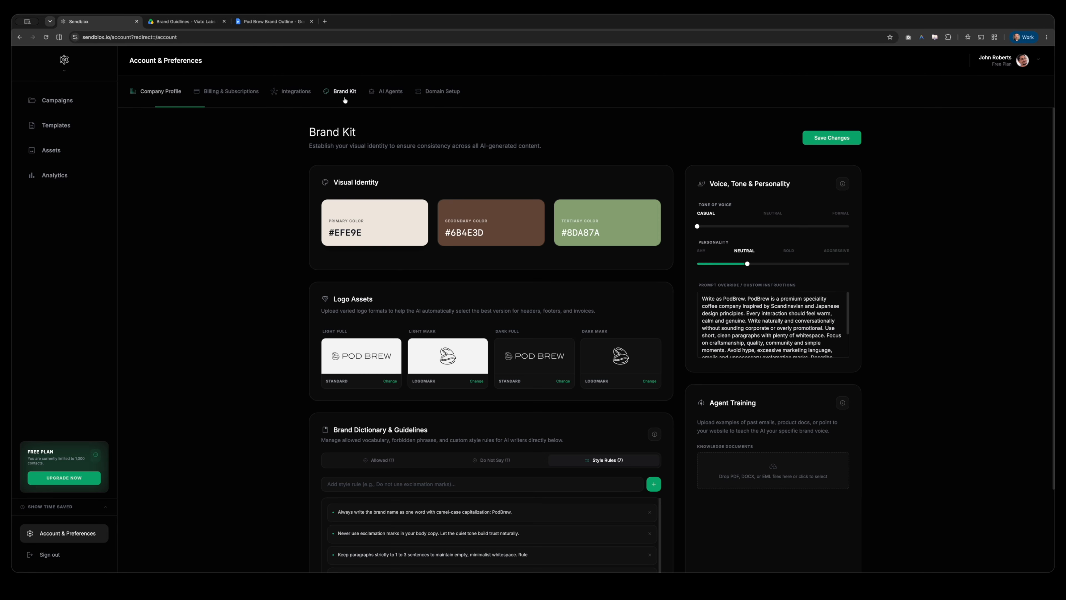
pyautogui.scroll(-3, 263, 168)
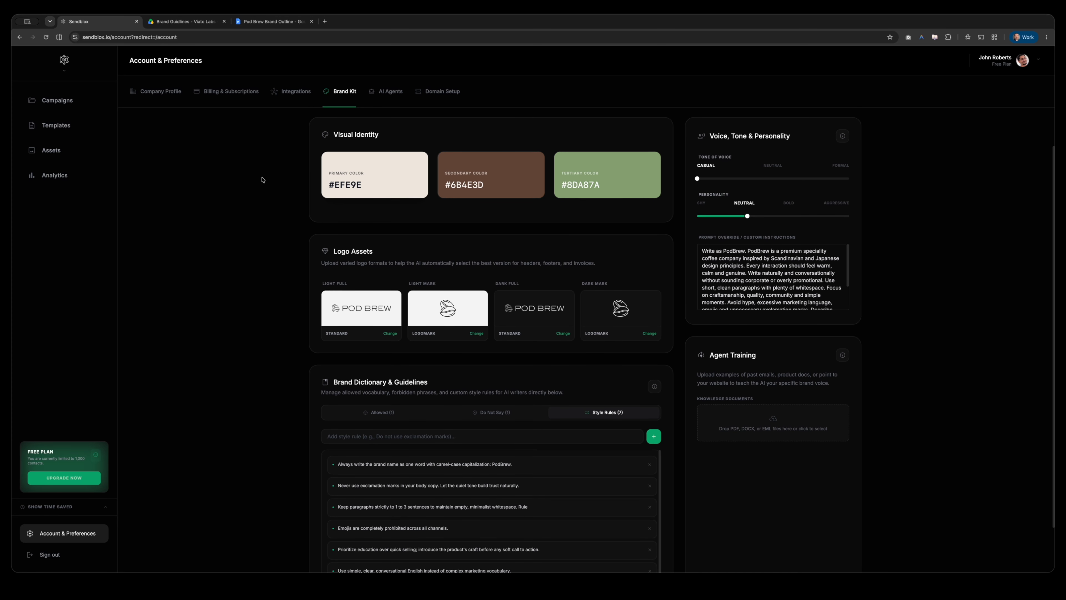
pyautogui.scroll(3, 262, 180)
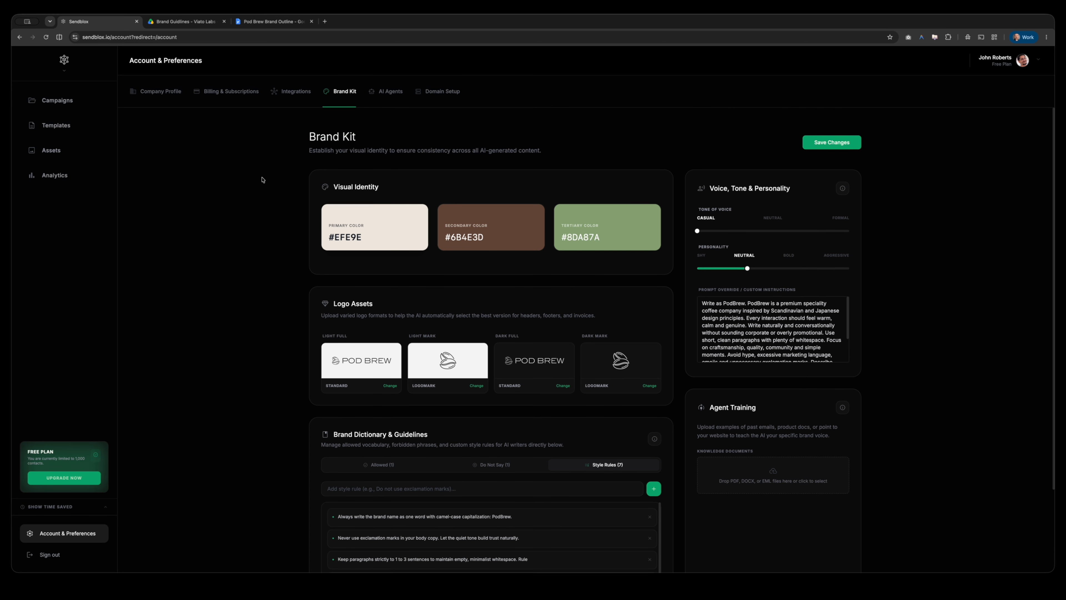